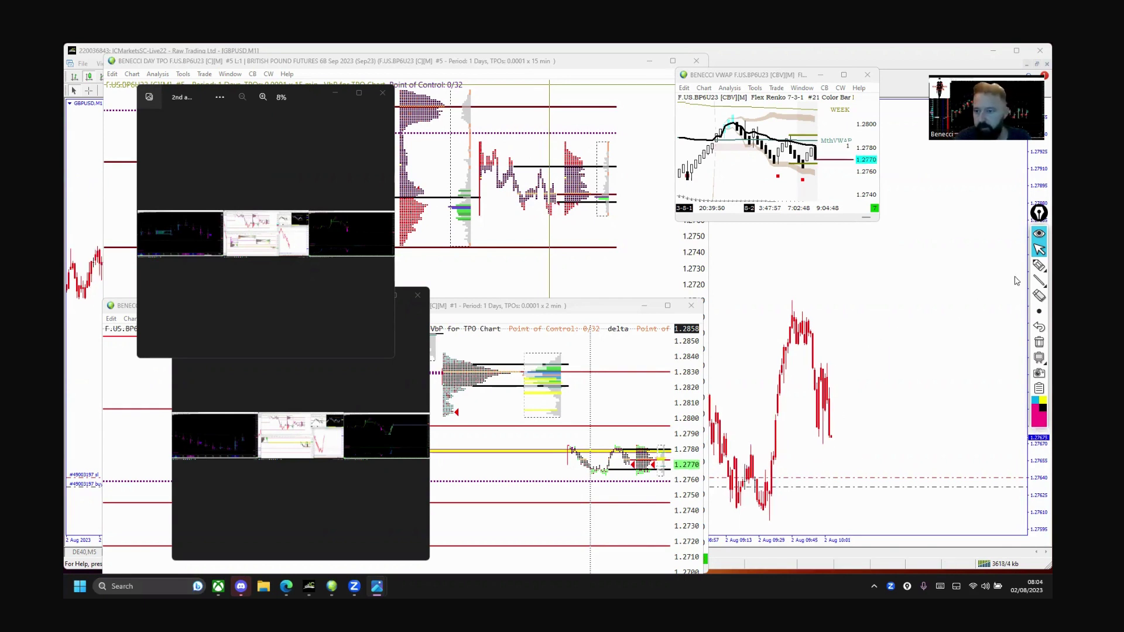
# Show the 2nd August short-trade screenshot full-screen and pan across to the right-hand charts
pyautogui.moveTo(1038, 267)
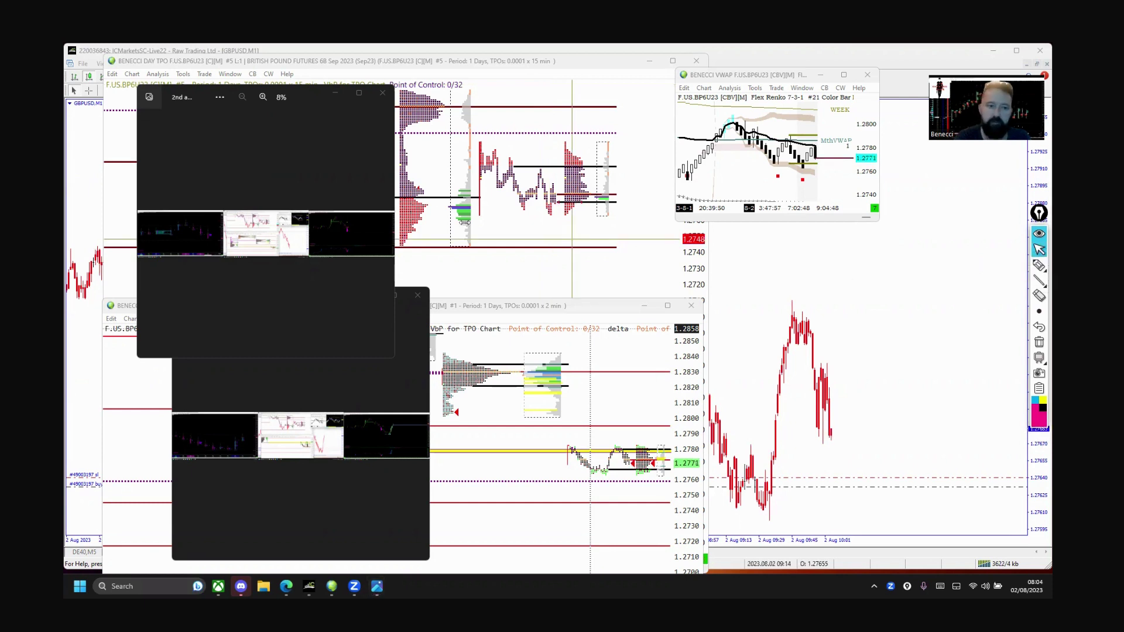
pyautogui.scroll(2, 284, 190)
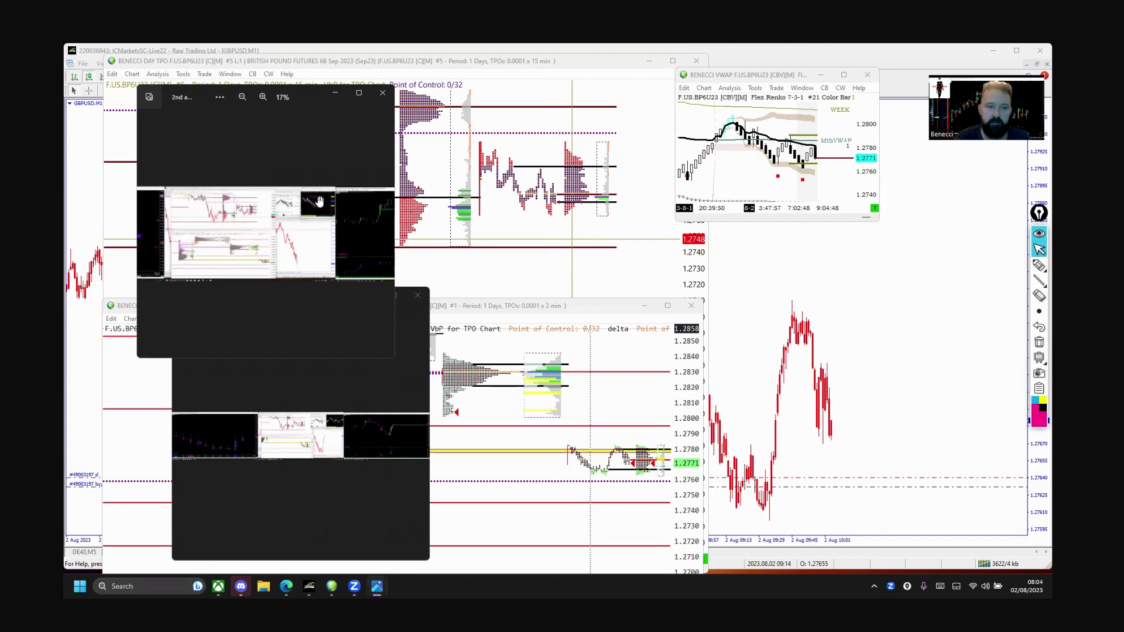
pyautogui.moveTo(314, 209); pyautogui.dragTo(282, 208)
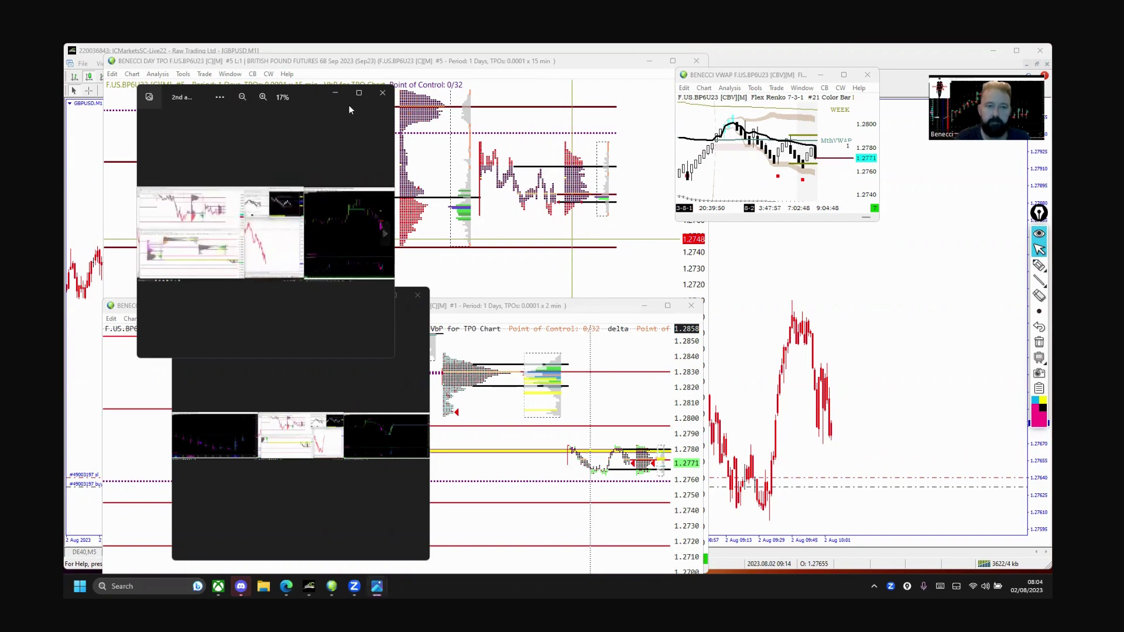
pyautogui.click(359, 94)
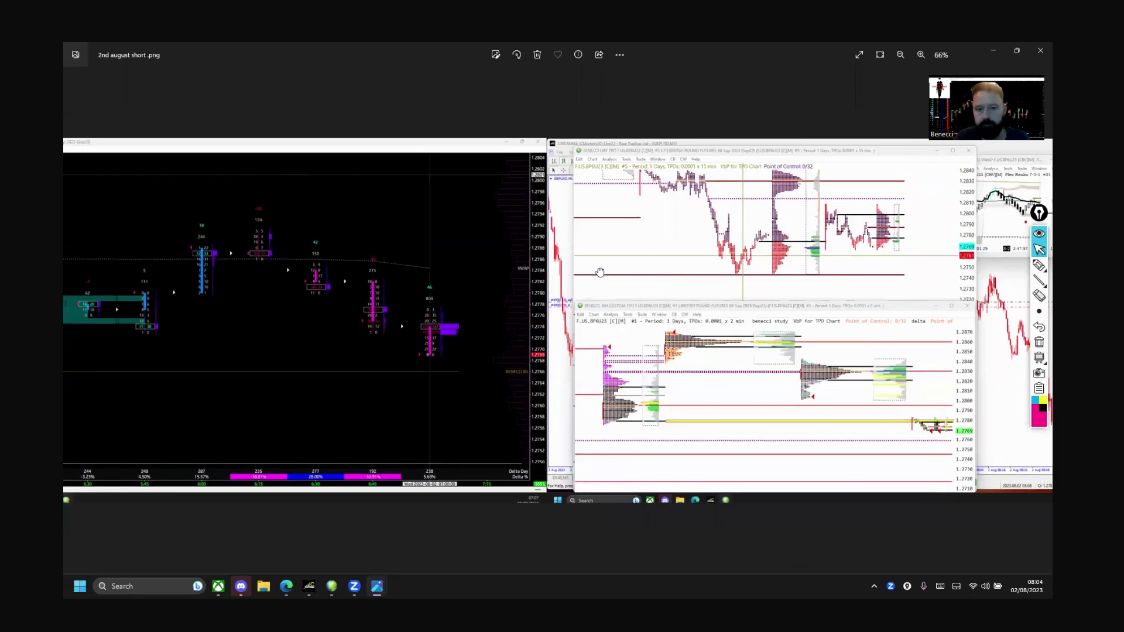
pyautogui.moveTo(550, 277); pyautogui.dragTo(461, 288)
pyautogui.moveTo(580, 289); pyautogui.dragTo(429, 294)
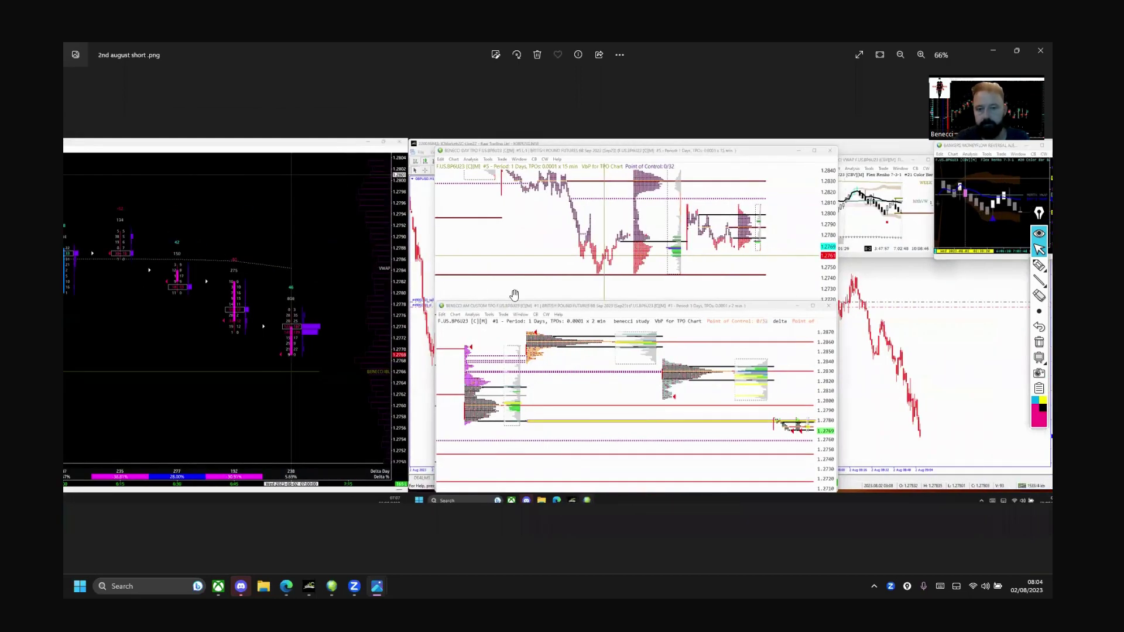
pyautogui.moveTo(514, 294); pyautogui.dragTo(468, 295)
pyautogui.moveTo(1041, 247); pyautogui.dragTo(997, 246)
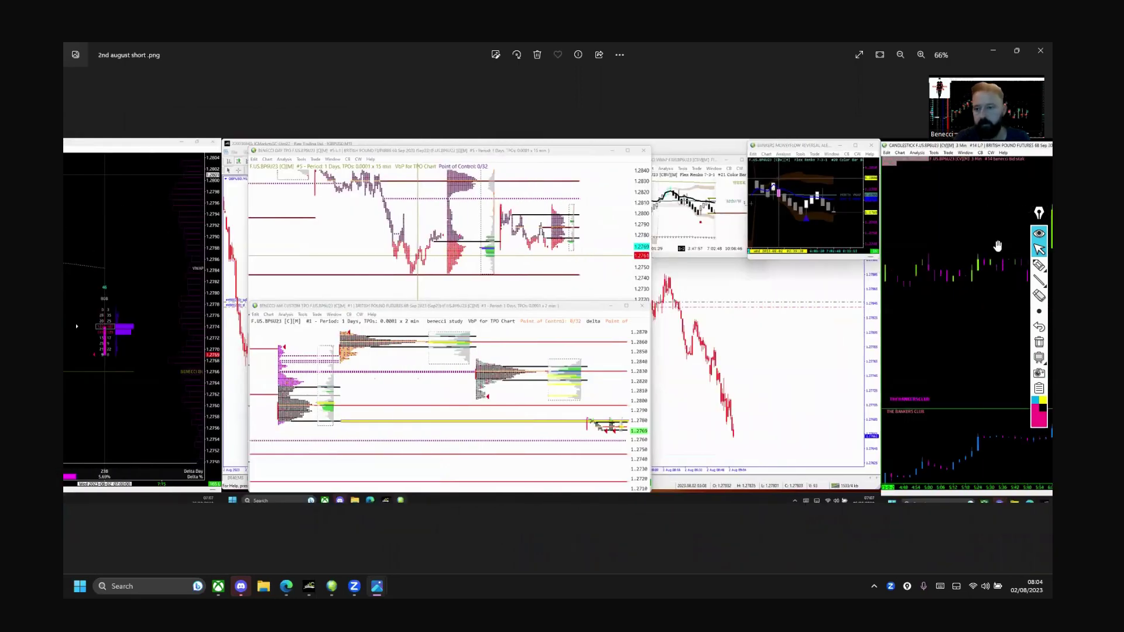
# Highlight the pre-sell-off high and the right-hand TPO low, then clear them and minimize
pyautogui.click(1037, 266)
pyautogui.moveTo(669, 305); pyautogui.dragTo(679, 309)
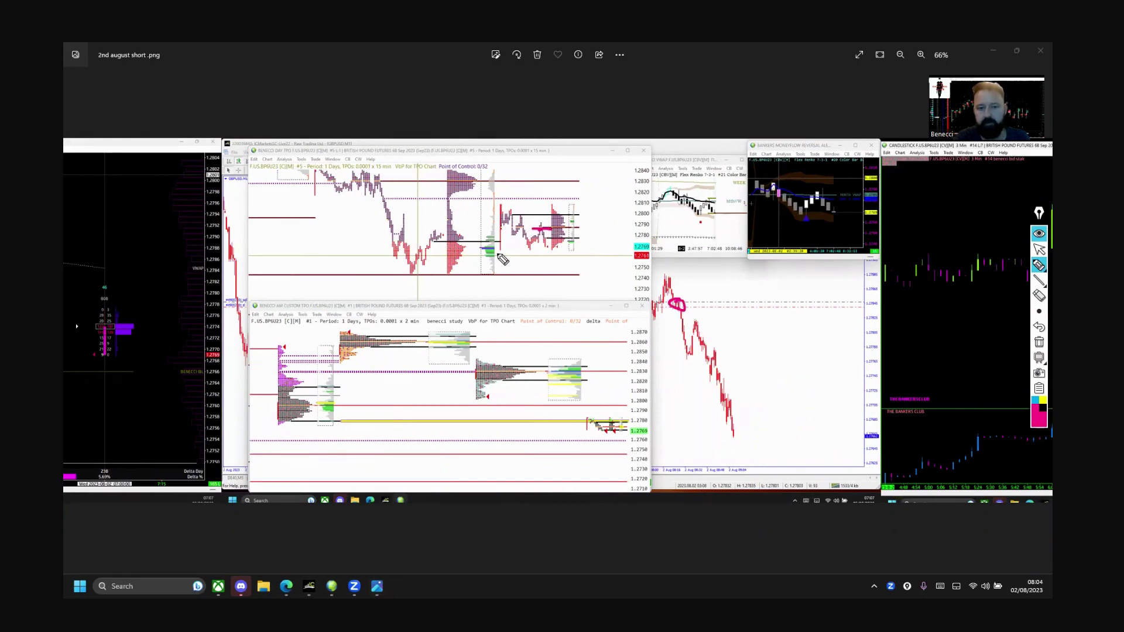
pyautogui.moveTo(493, 252)
pyautogui.mouseDown()
pyautogui.moveTo(555, 249)
pyautogui.moveTo(477, 252)
pyautogui.moveTo(491, 250)
pyautogui.mouseUp()
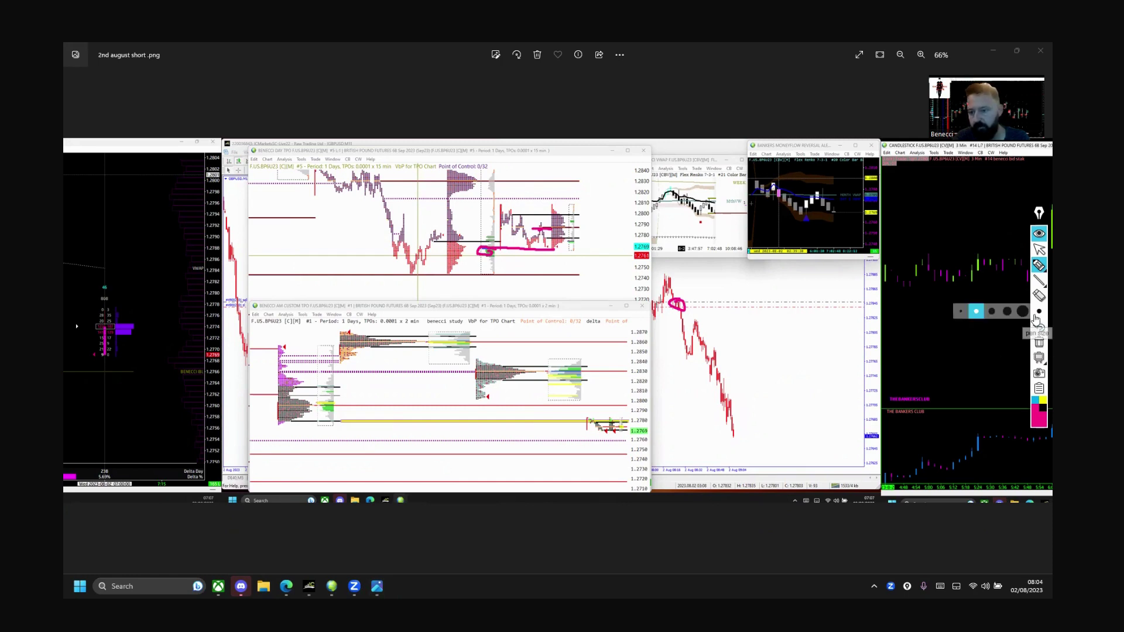
pyautogui.click(1038, 343)
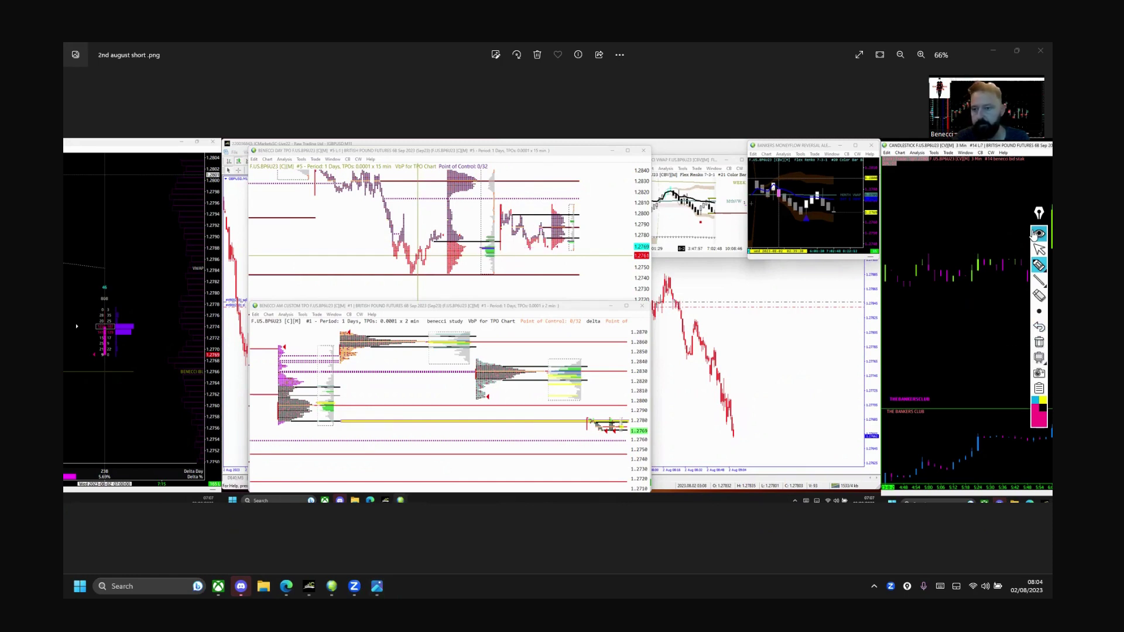
pyautogui.click(1037, 251)
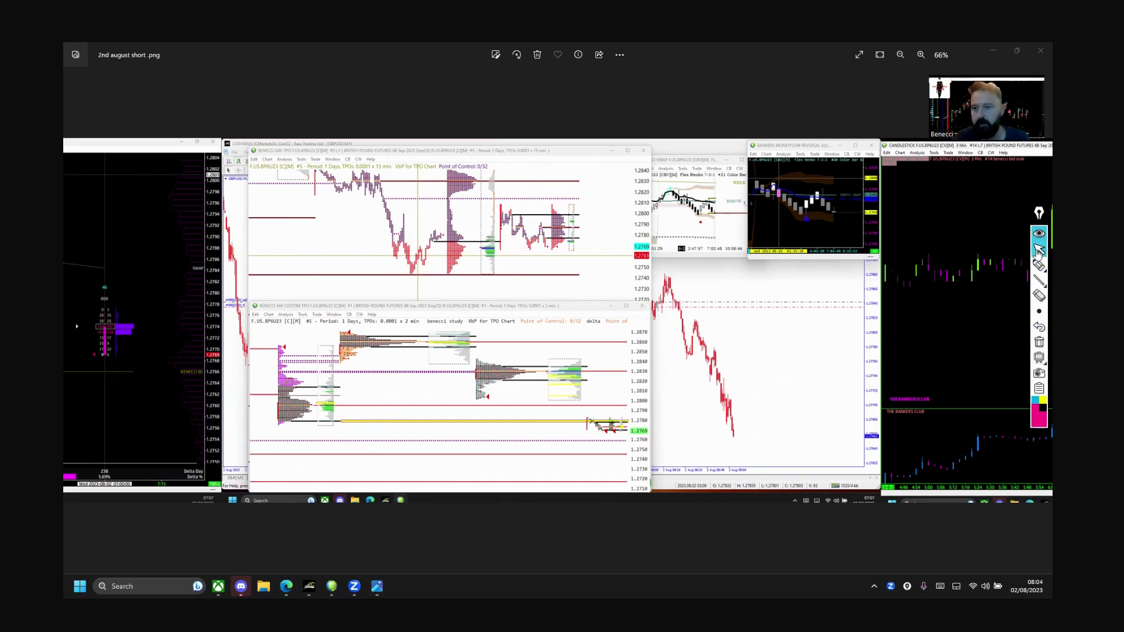
pyautogui.click(988, 55)
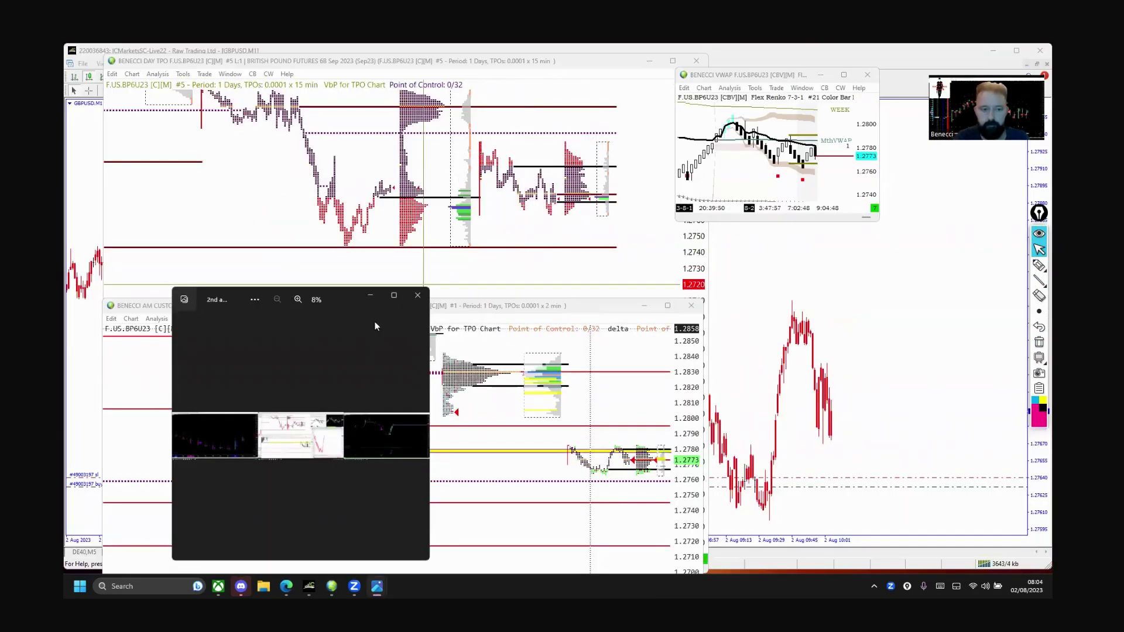
# Show the long-trade screenshot full-screen and highlight the TPO level and the day's low
pyautogui.click(393, 297)
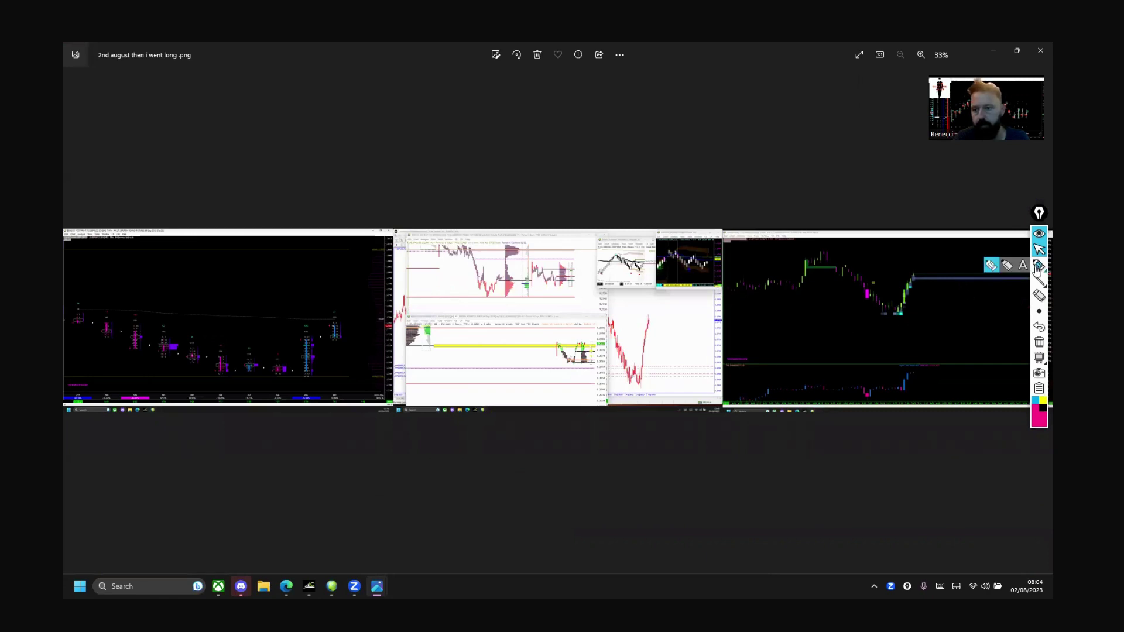
pyautogui.click(1038, 265)
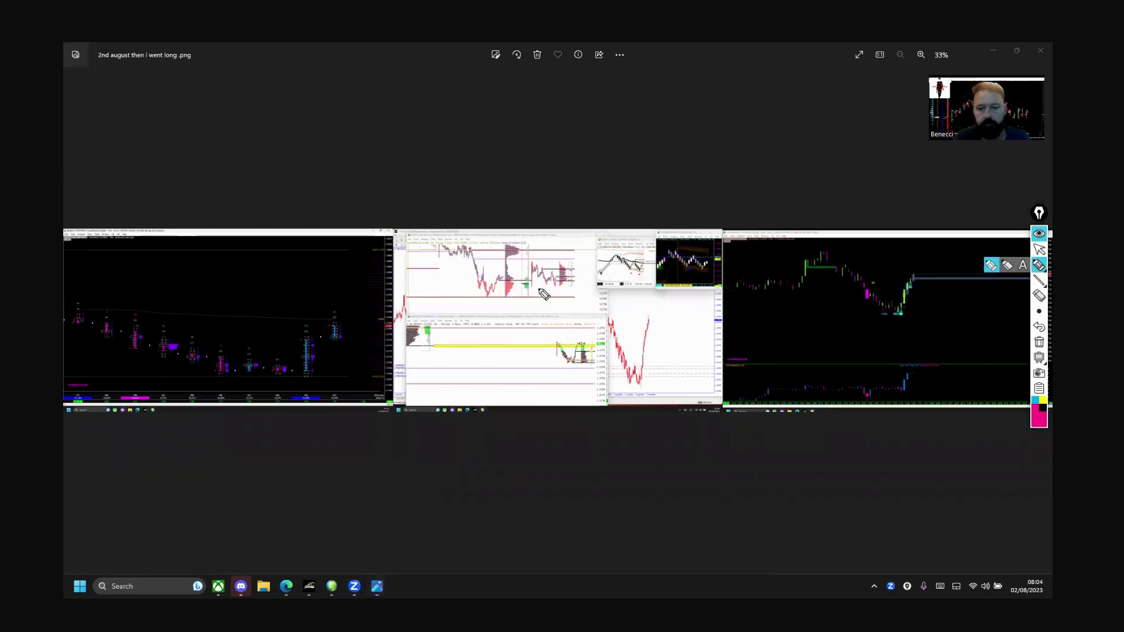
pyautogui.moveTo(528, 285); pyautogui.dragTo(557, 285)
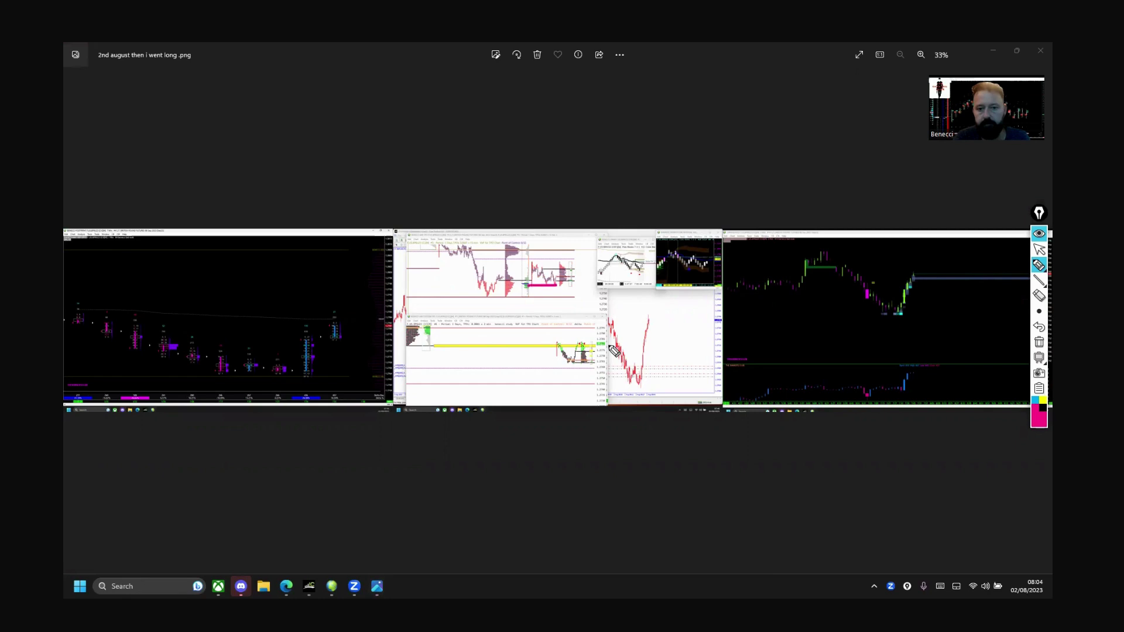
pyautogui.moveTo(648, 374); pyautogui.dragTo(649, 363)
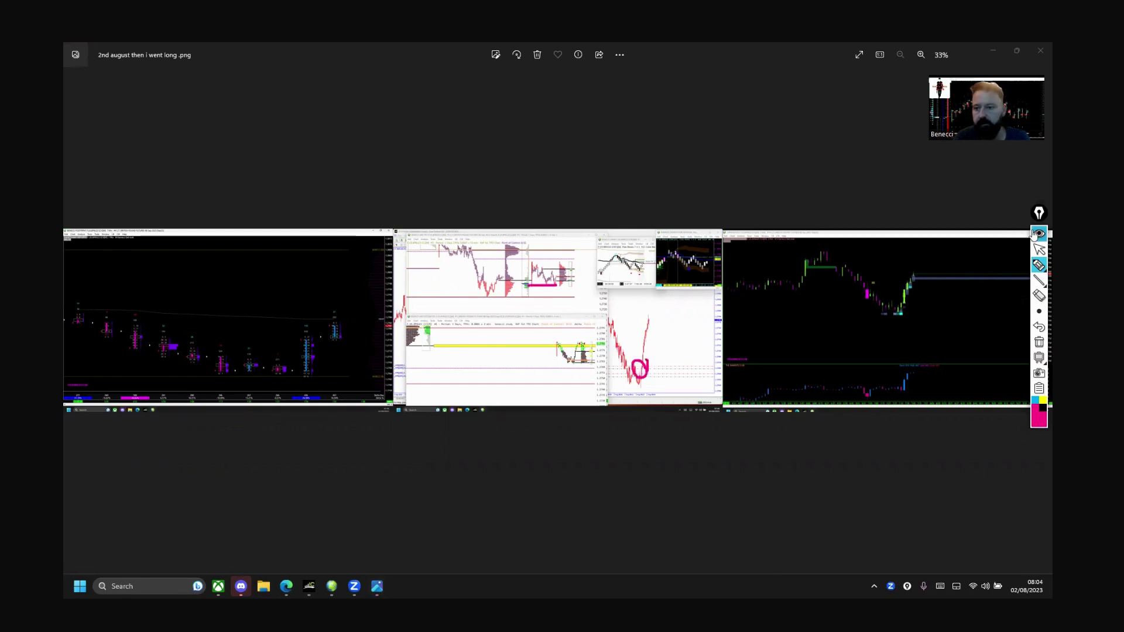
pyautogui.click(1039, 248)
pyautogui.scroll(3, 721, 307)
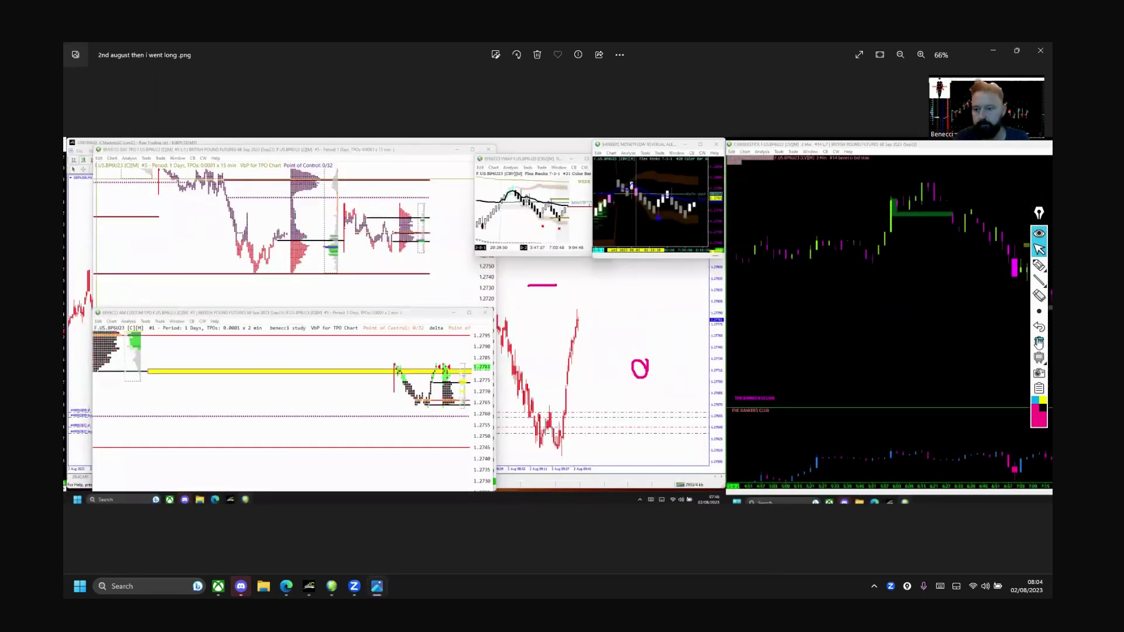
# Redo the highlights on the TPO cluster, pre-rally low and Renko VWAP price, then clear and minimize
pyautogui.click(1039, 342)
pyautogui.click(1039, 266)
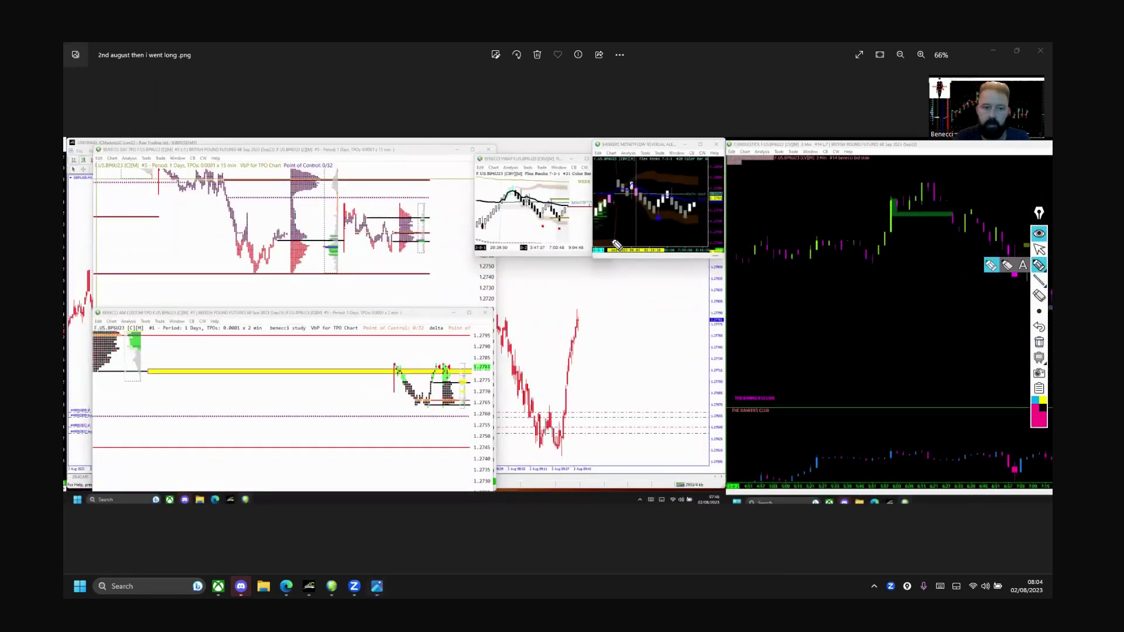
pyautogui.moveTo(339, 250)
pyautogui.mouseDown()
pyautogui.moveTo(329, 255)
pyautogui.moveTo(404, 252)
pyautogui.mouseUp()
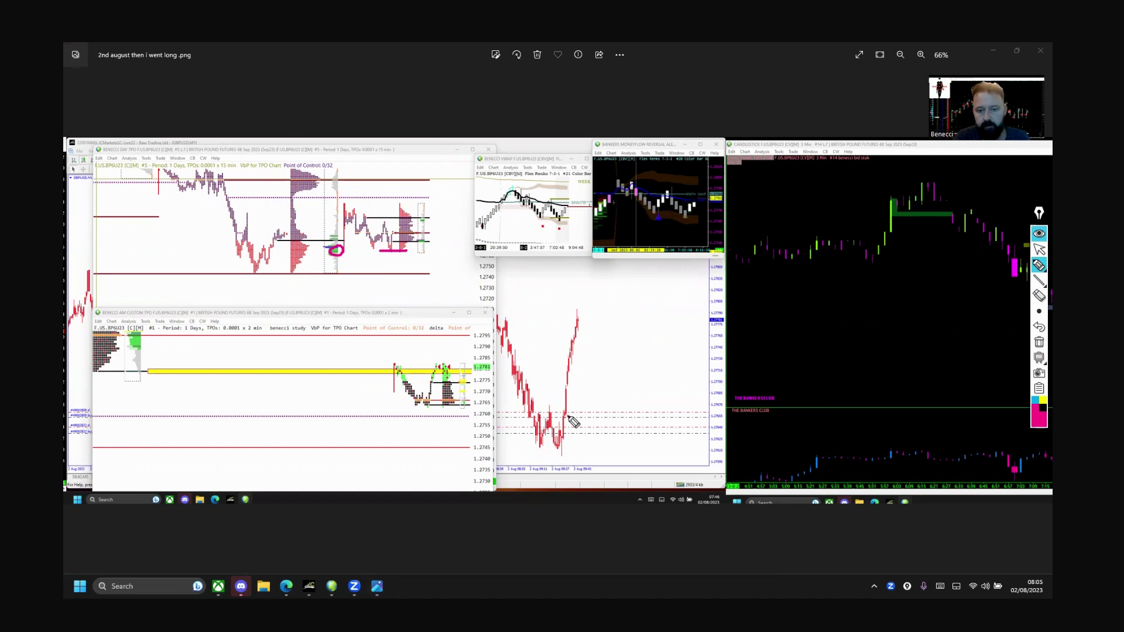
pyautogui.moveTo(569, 418)
pyautogui.mouseDown()
pyautogui.moveTo(540, 415)
pyautogui.moveTo(554, 390)
pyautogui.mouseUp()
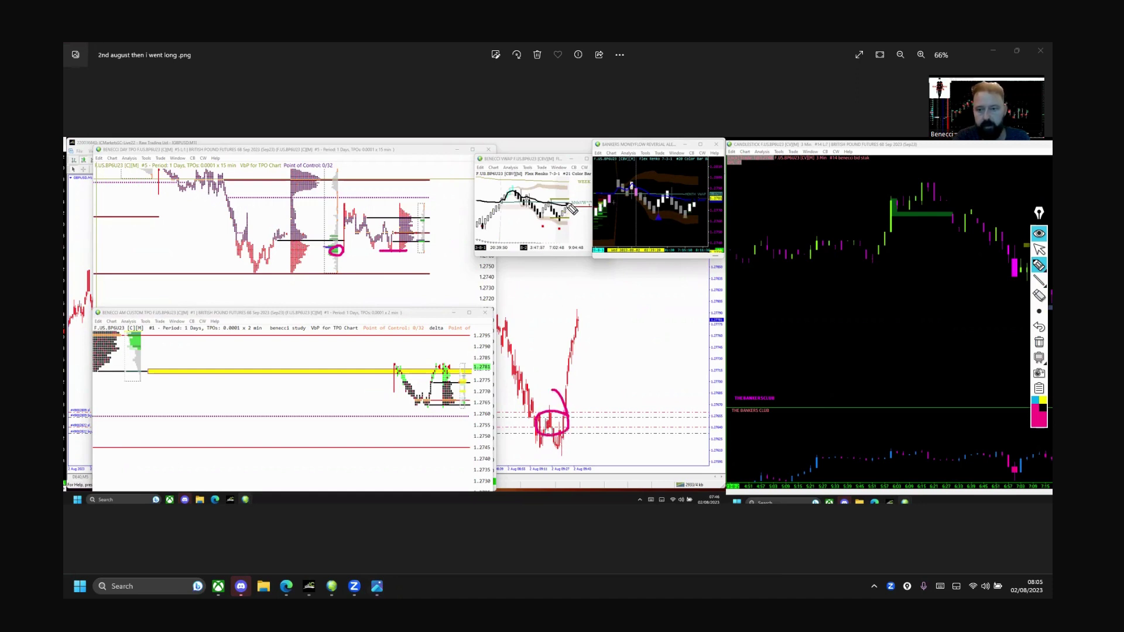
pyautogui.moveTo(567, 206); pyautogui.dragTo(565, 207)
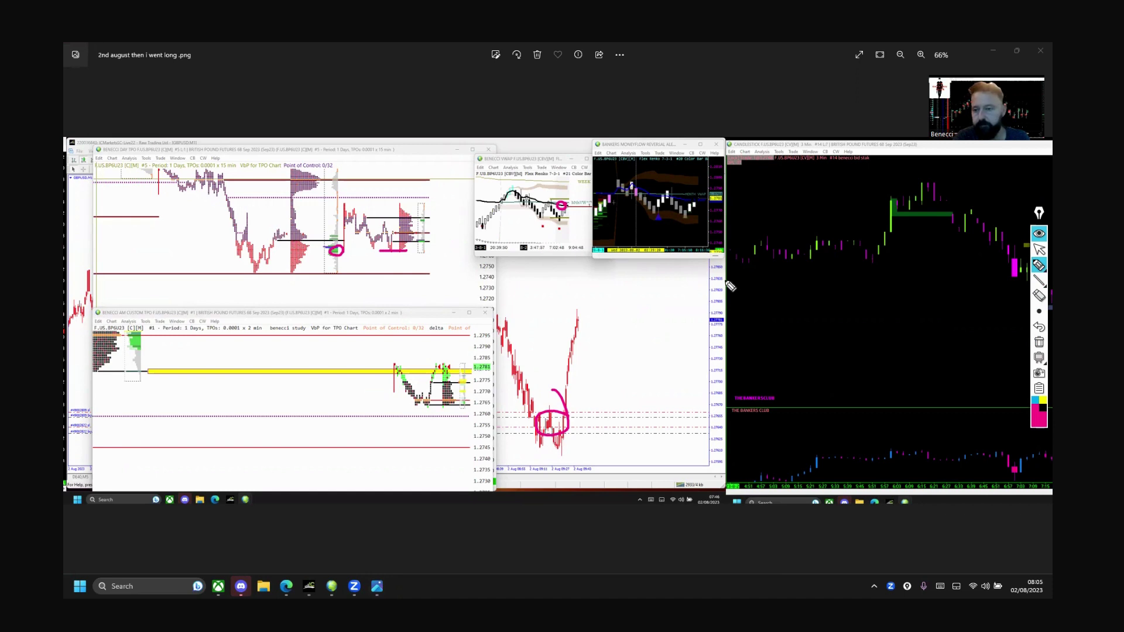
pyautogui.click(1037, 344)
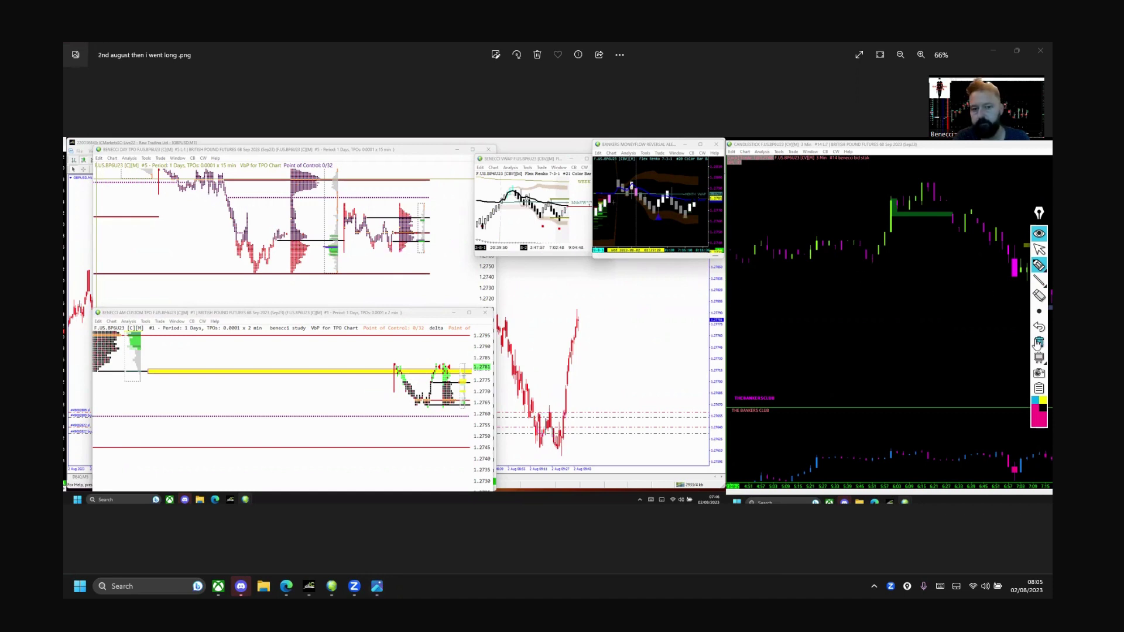
pyautogui.click(1037, 250)
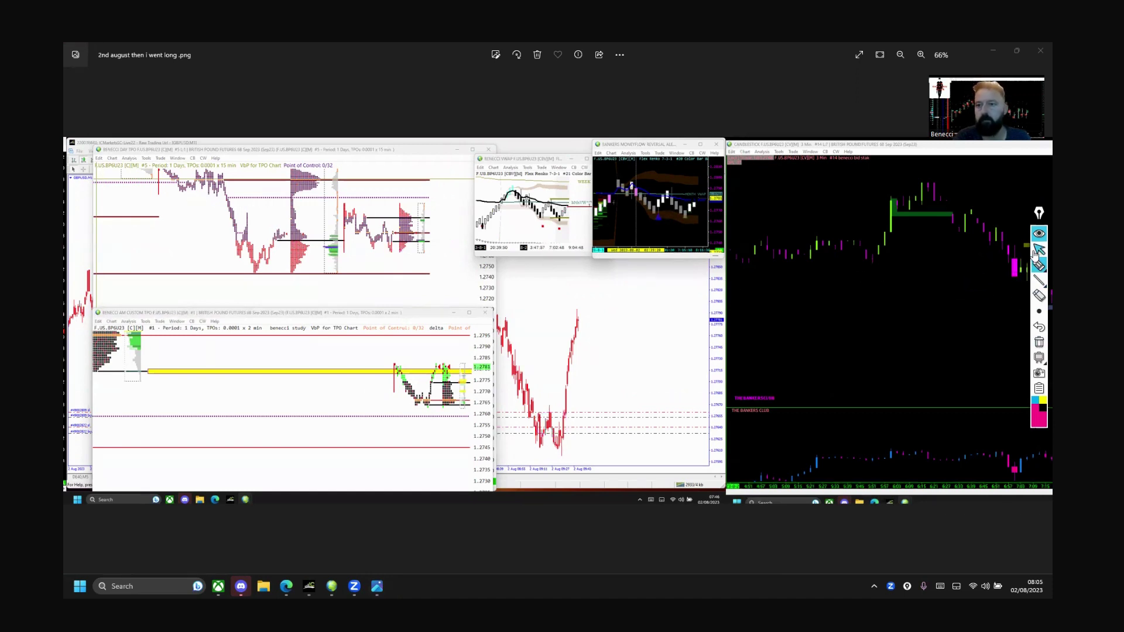
pyautogui.click(991, 50)
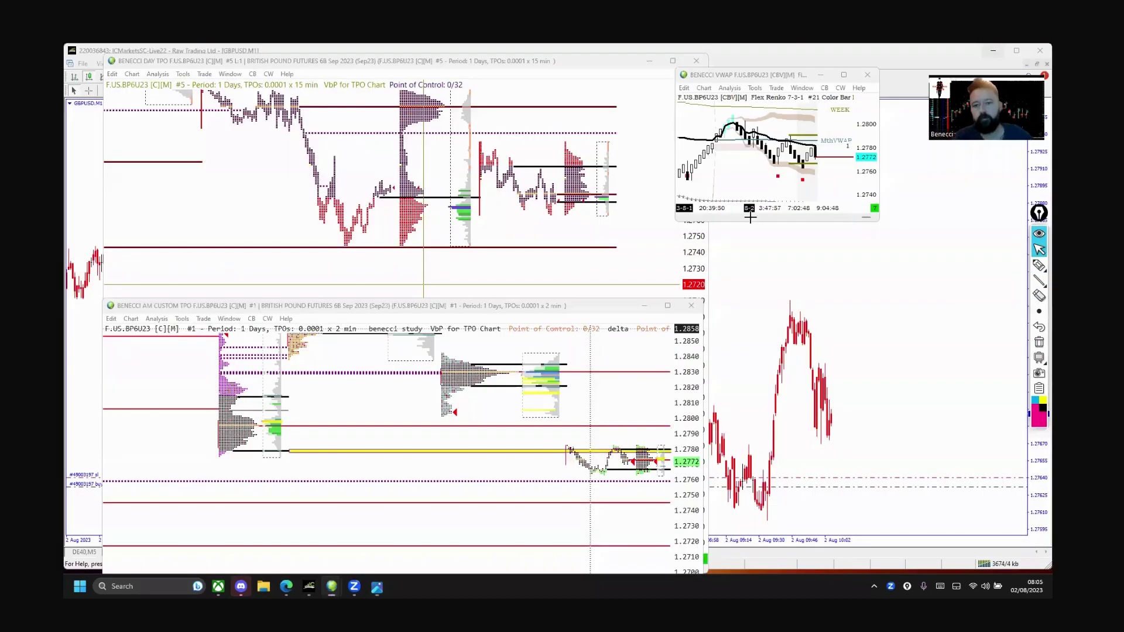
# Trace the price swings and the final V down on the 15-minute TPO chart in pink
pyautogui.click(1038, 265)
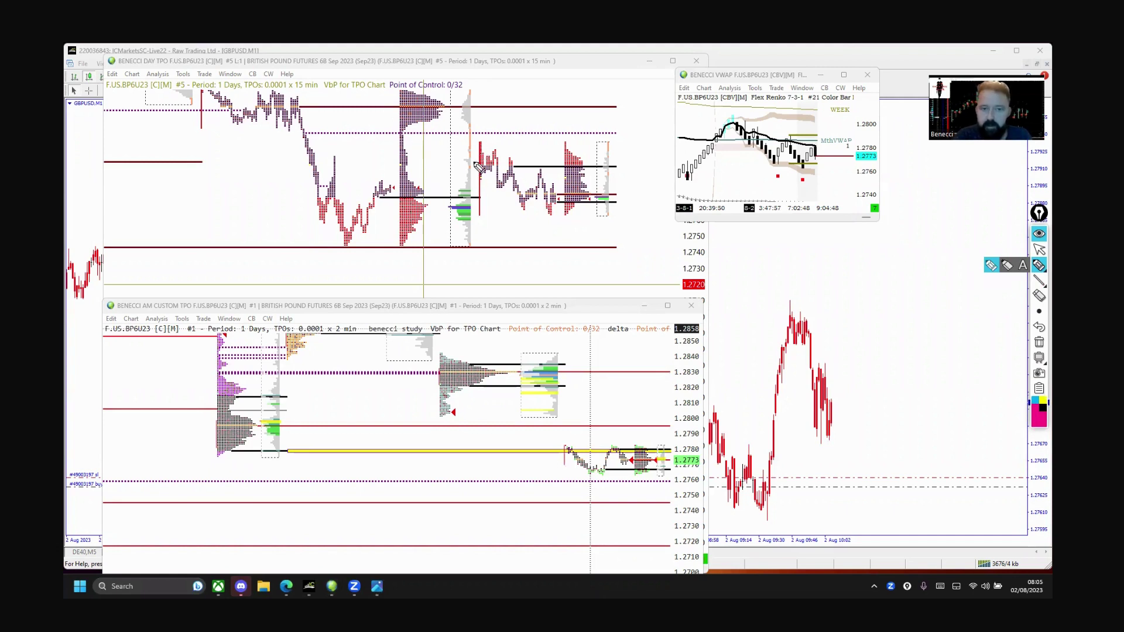
pyautogui.moveTo(484, 150)
pyautogui.mouseDown()
pyautogui.moveTo(480, 174)
pyautogui.moveTo(496, 147)
pyautogui.moveTo(496, 190)
pyautogui.moveTo(512, 149)
pyautogui.moveTo(525, 205)
pyautogui.moveTo(541, 160)
pyautogui.mouseUp()
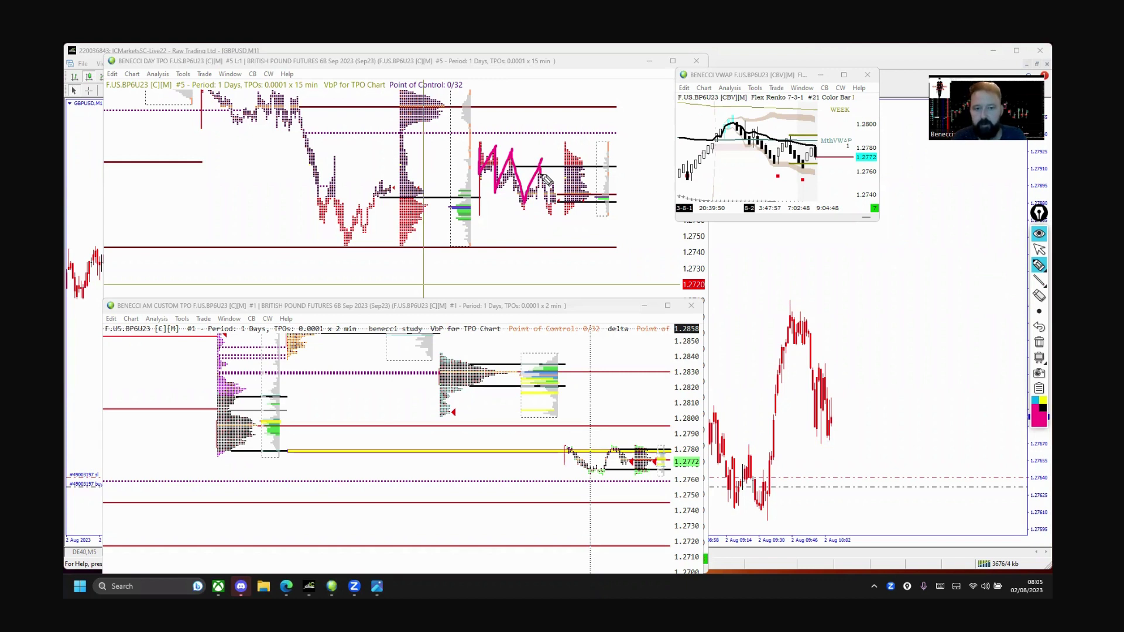
pyautogui.moveTo(542, 174); pyautogui.dragTo(545, 217)
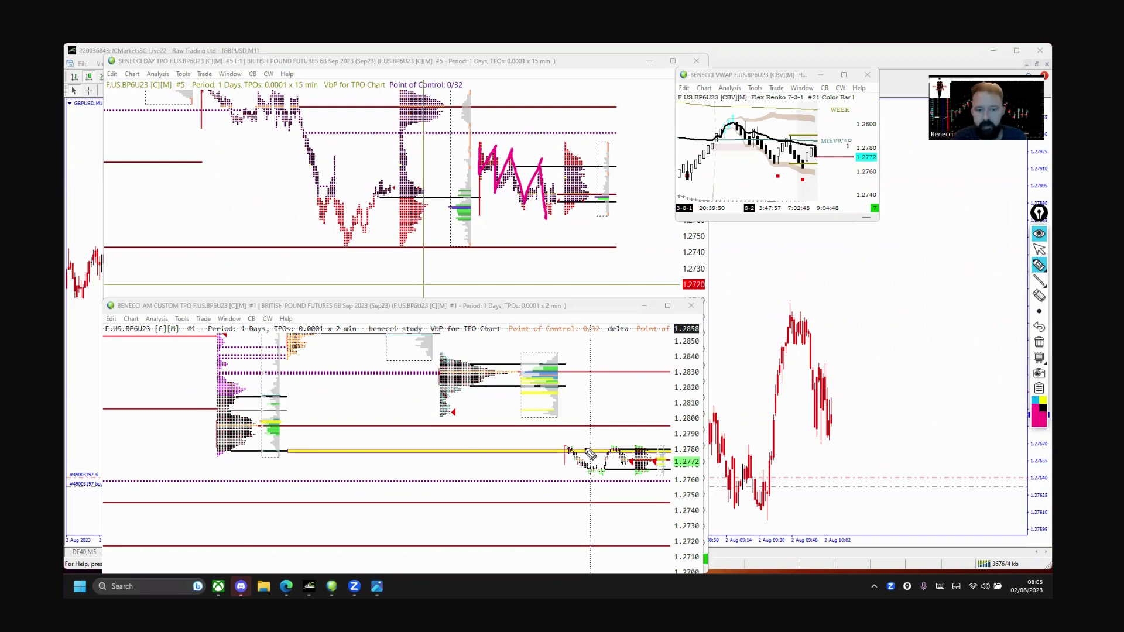
# Mark the 2-minute chart's dip, its low and the yellow-line level, then clear the drawings
pyautogui.moveTo(568, 451); pyautogui.dragTo(550, 434)
pyautogui.moveTo(325, 448); pyautogui.dragTo(282, 452)
pyautogui.moveTo(568, 451); pyautogui.dragTo(590, 482)
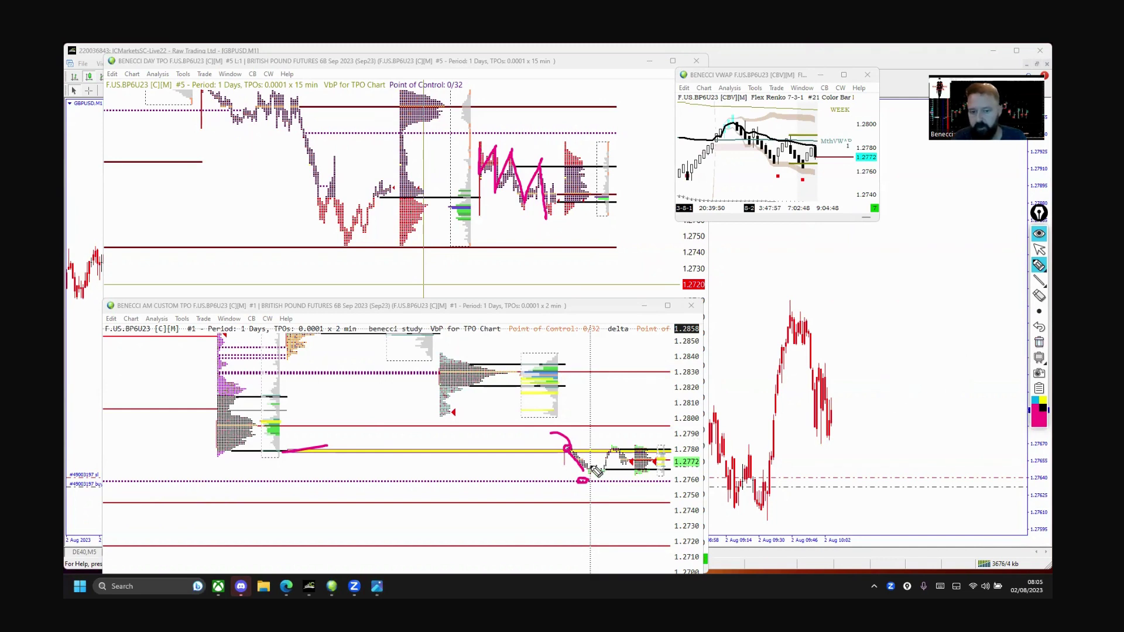
pyautogui.moveTo(578, 471); pyautogui.dragTo(605, 471)
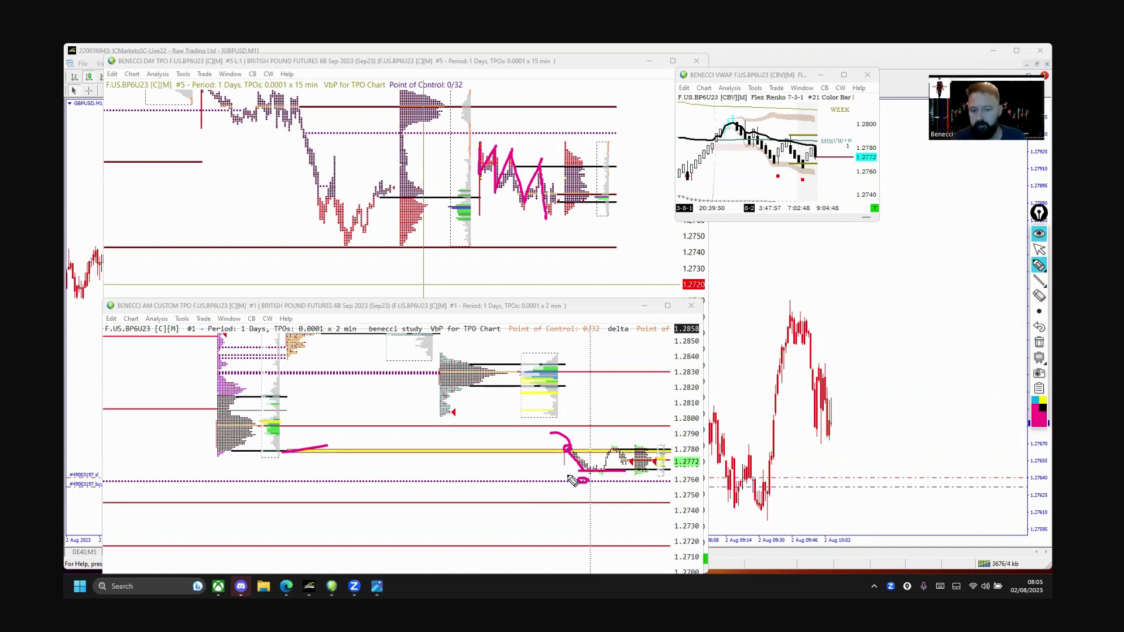
pyautogui.click(1037, 345)
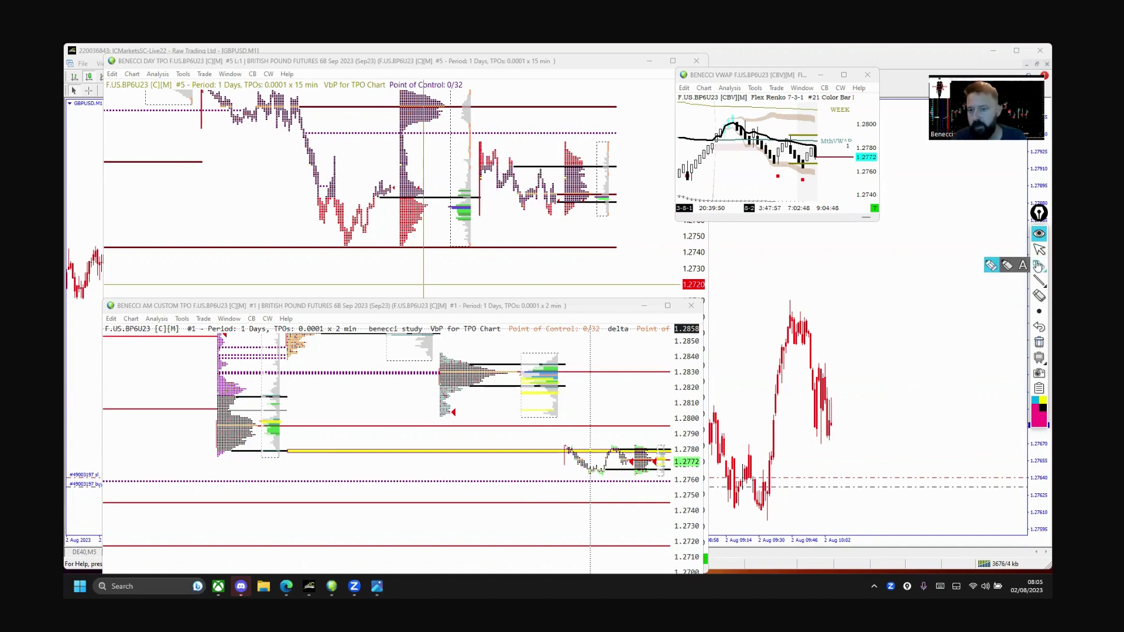
# Sketch on the VWAP Renko candles and day TPO volume bars, clear them, and switch to the footprint chart
pyautogui.moveTo(756, 142)
pyautogui.mouseDown()
pyautogui.moveTo(778, 165)
pyautogui.moveTo(788, 144)
pyautogui.mouseUp()
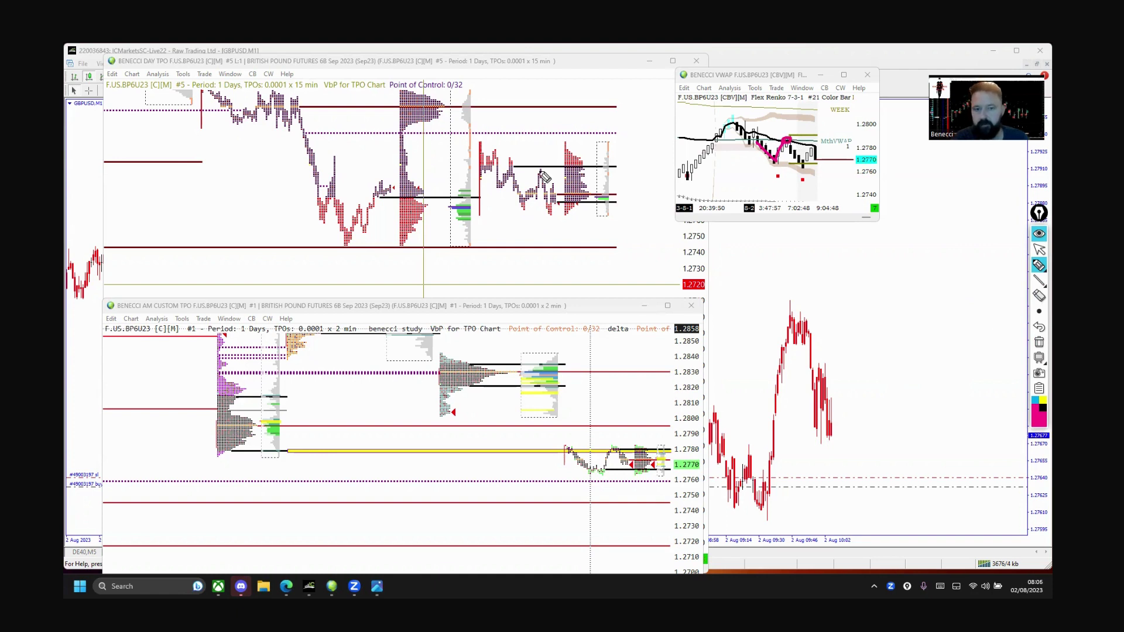
pyautogui.moveTo(539, 173); pyautogui.dragTo(536, 167)
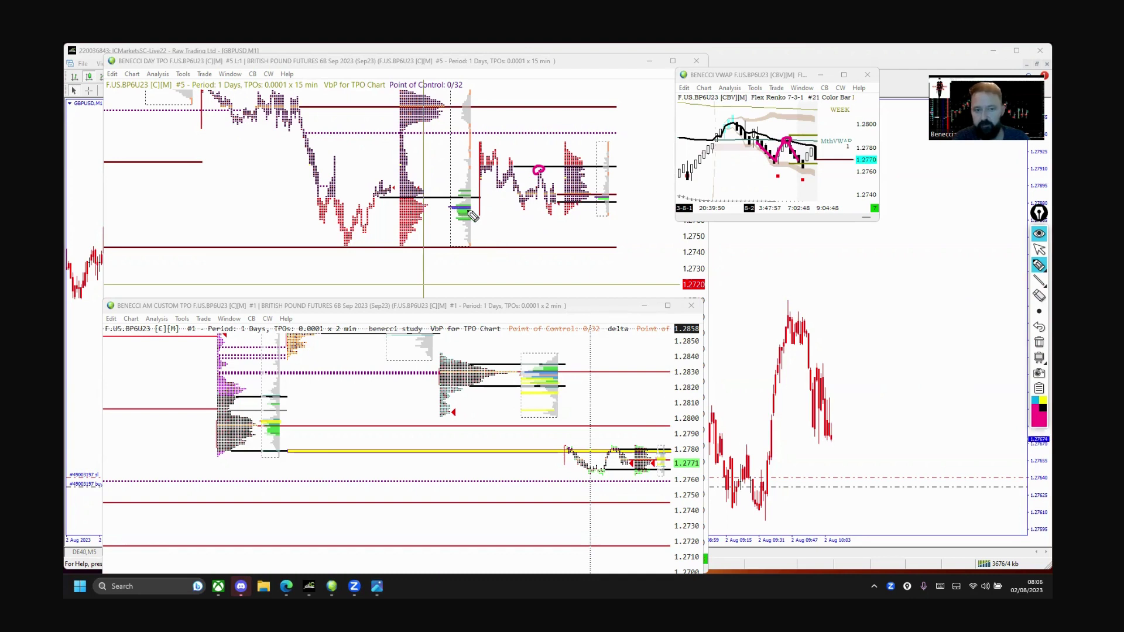
pyautogui.moveTo(472, 215); pyautogui.dragTo(475, 221)
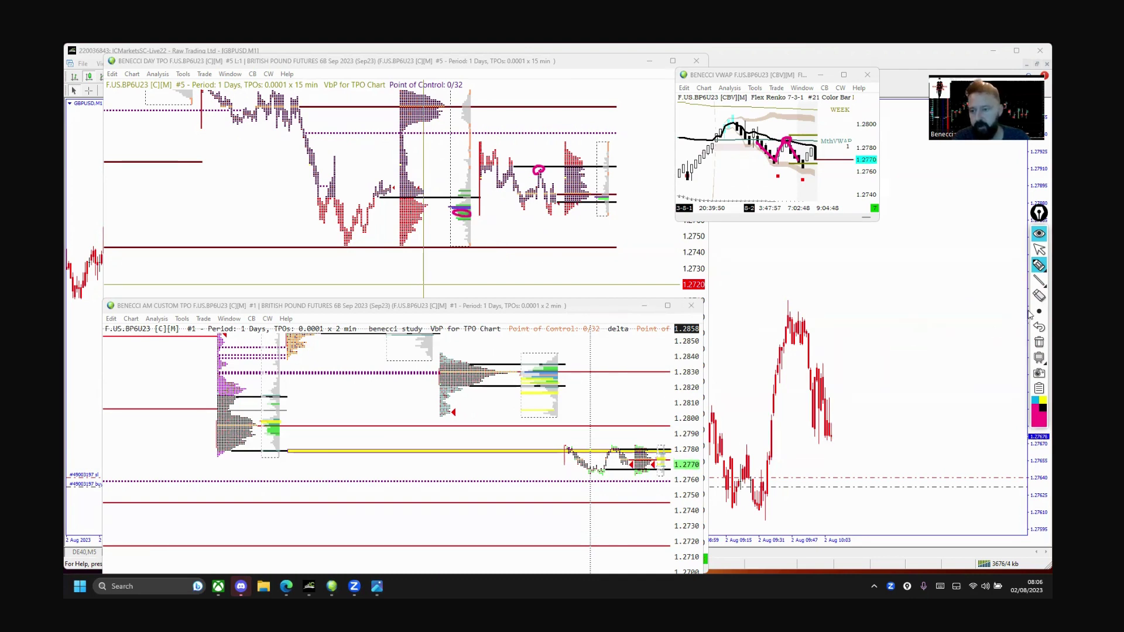
pyautogui.click(1039, 343)
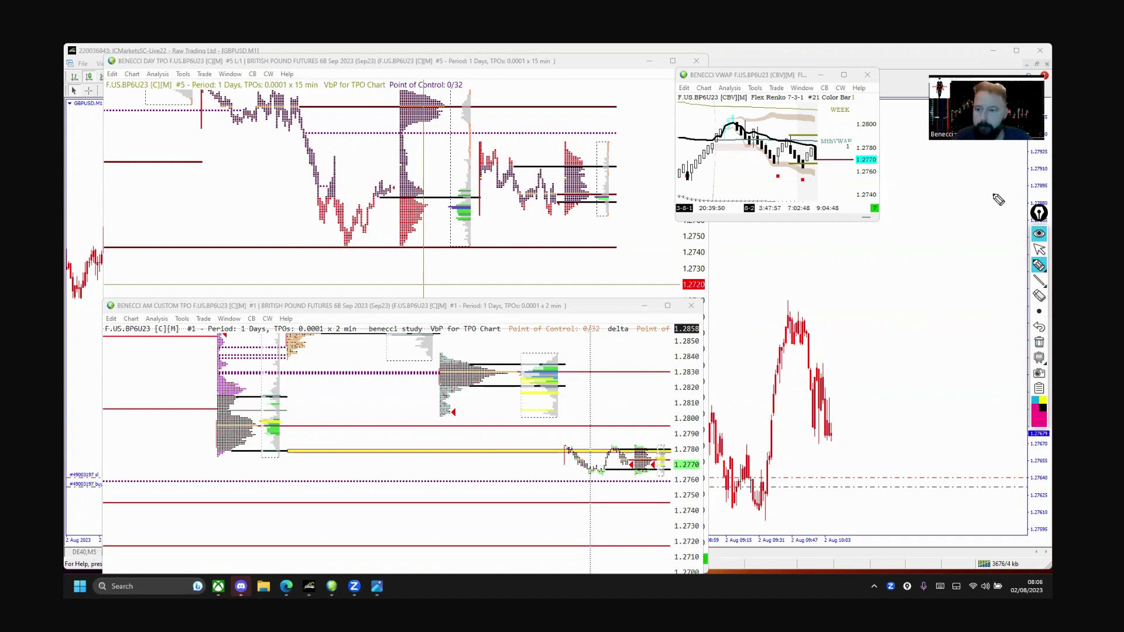
pyautogui.click(1038, 250)
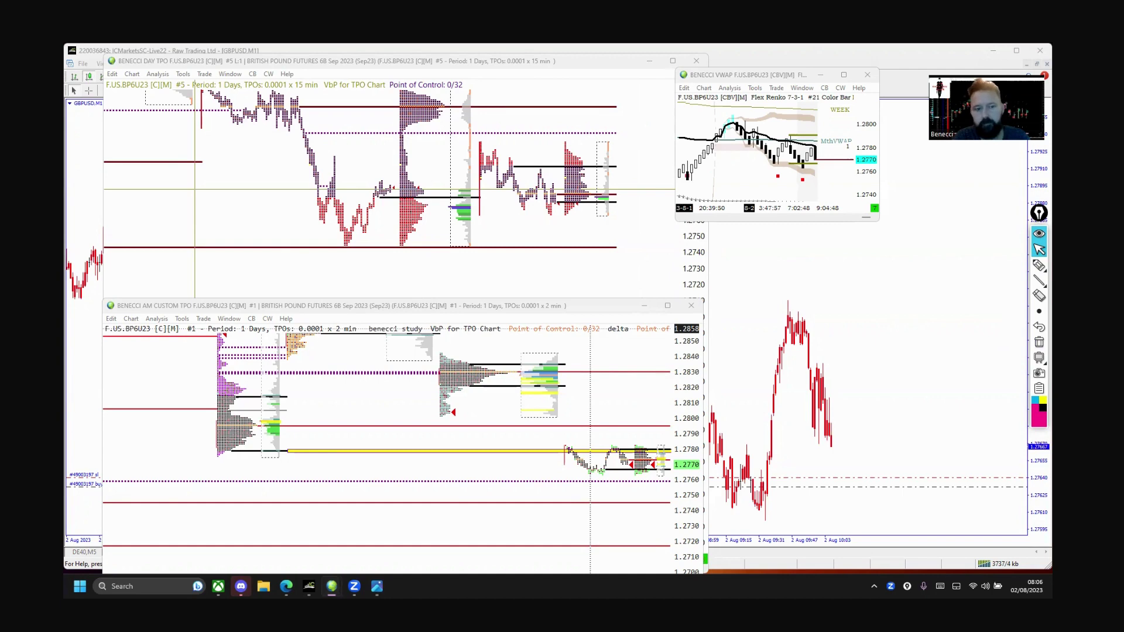
pyautogui.hotkey('ctrl', 'Tab')
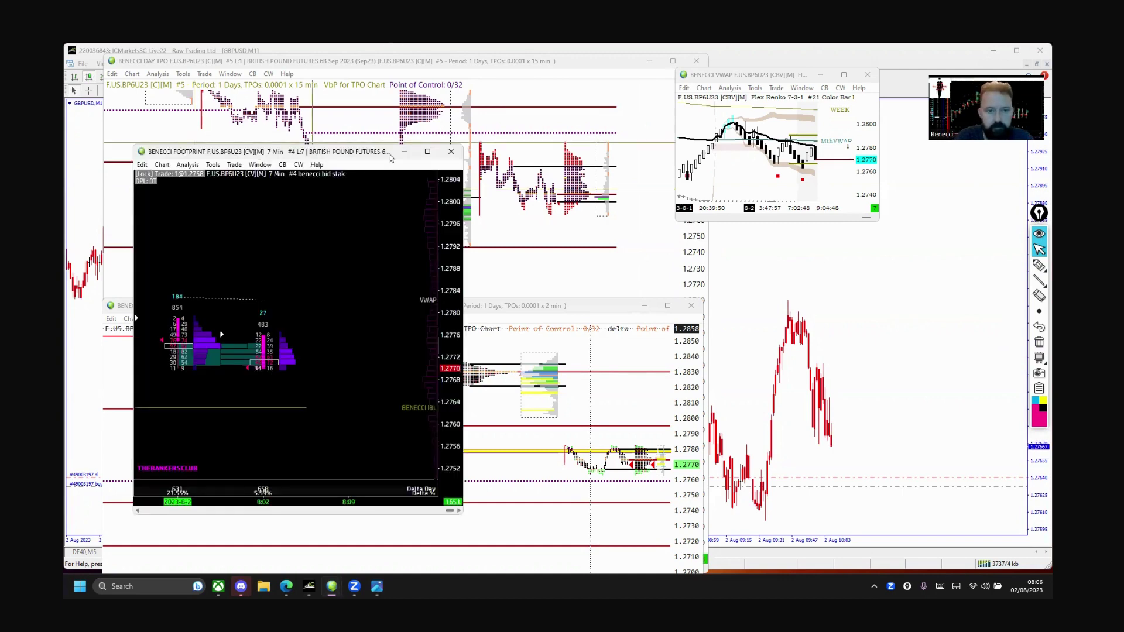
# Maximize the footprint chart, set a 15-minute period, and scroll through the recent bars
pyautogui.click(428, 152)
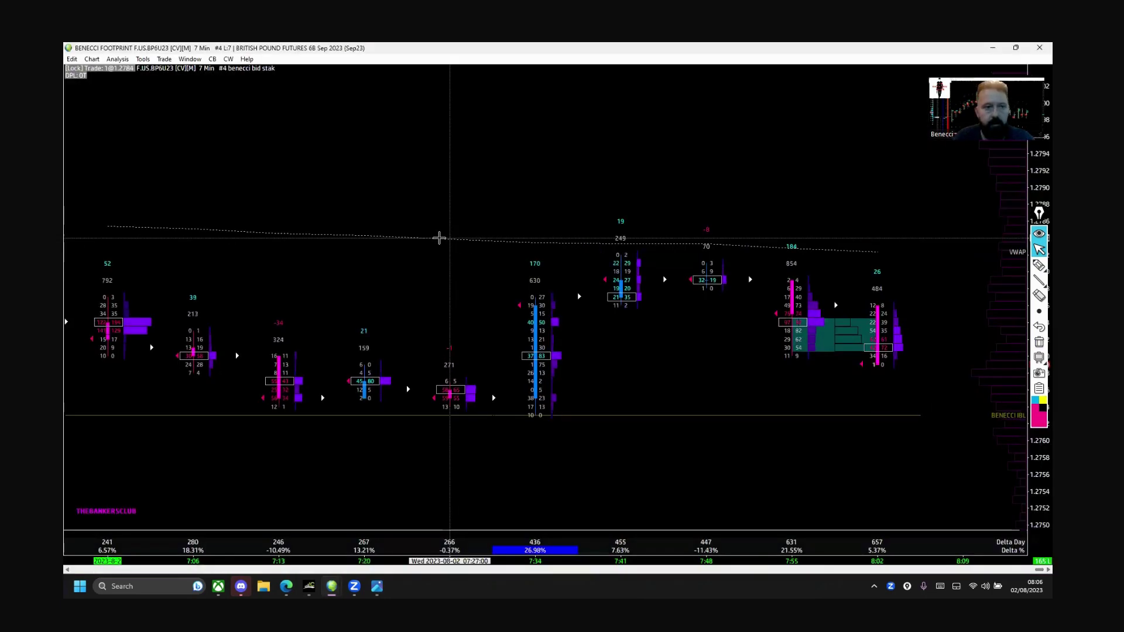
pyautogui.press('Return')
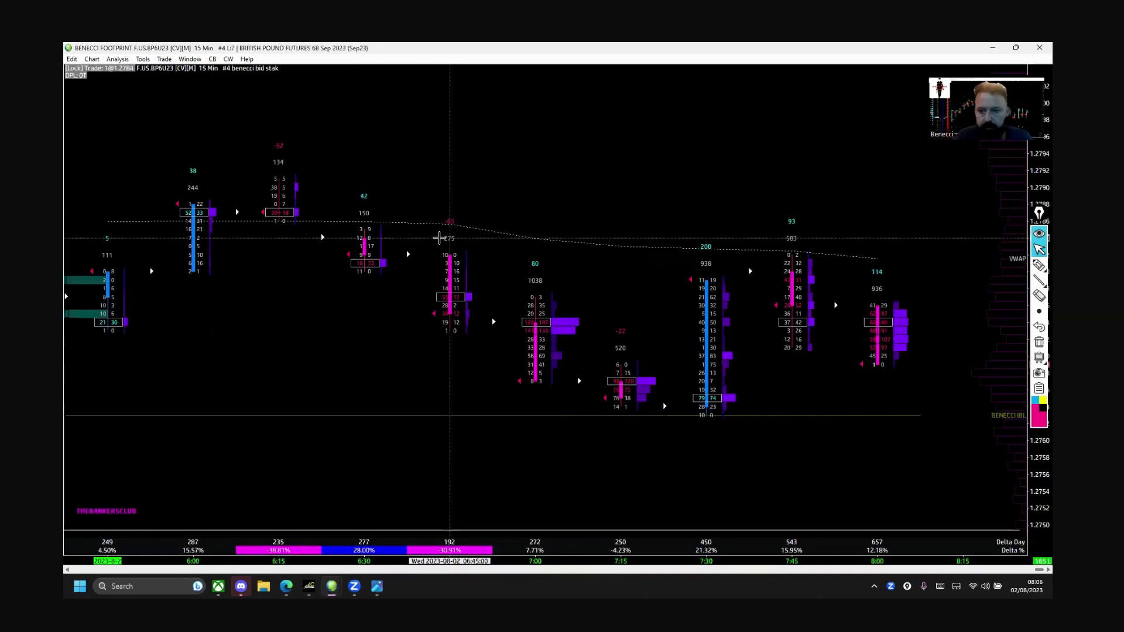
pyautogui.hscroll(-4, 439, 238)
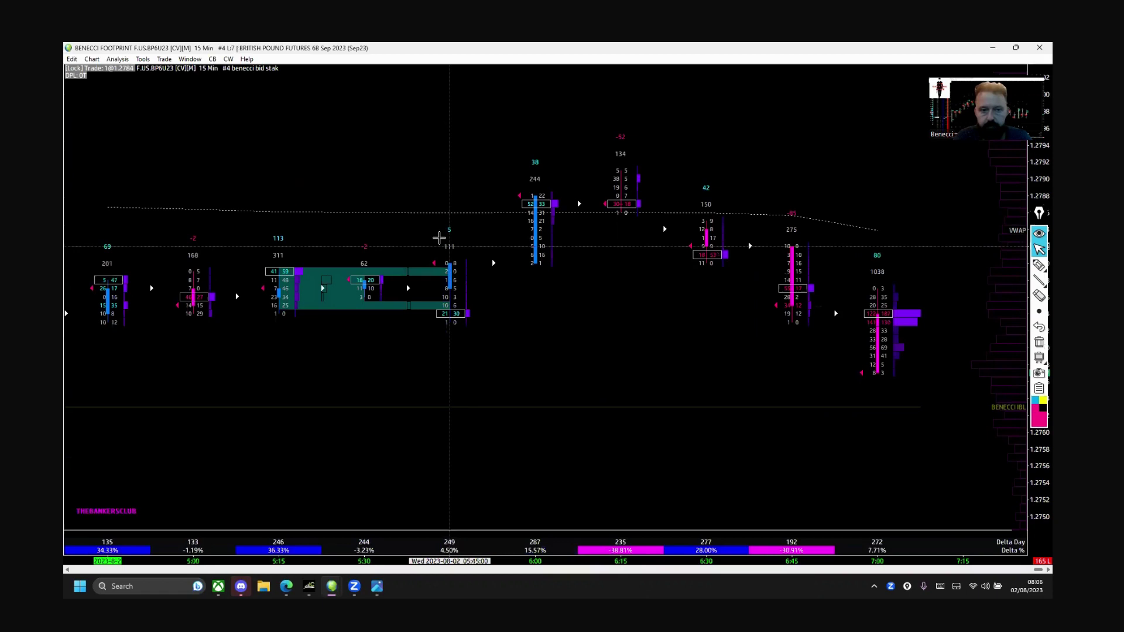
pyautogui.hscroll(4, 439, 237)
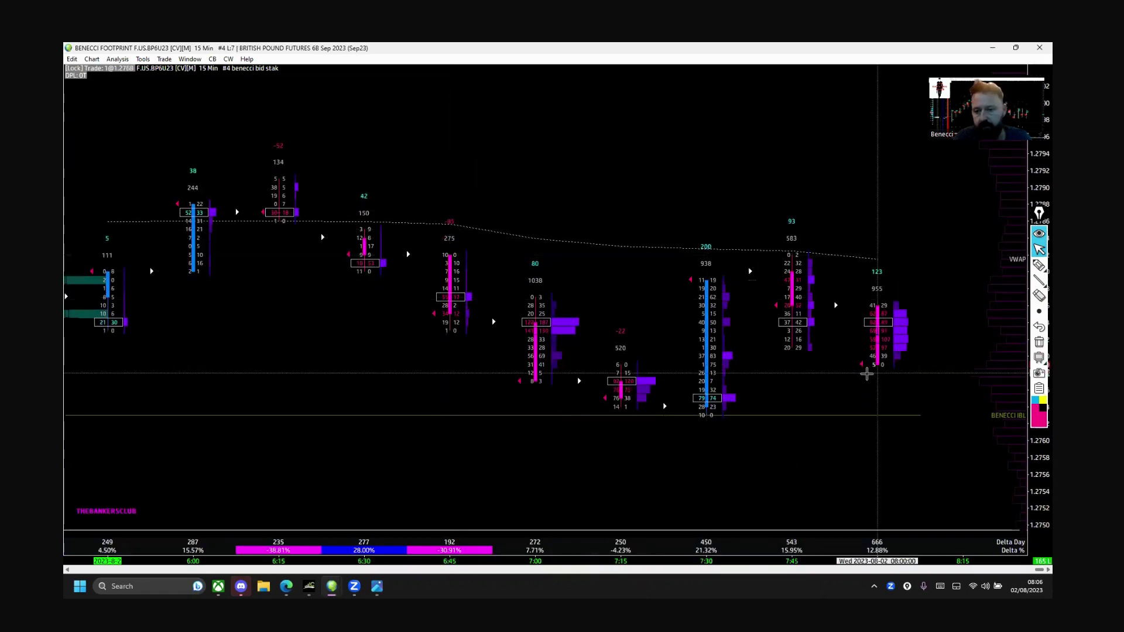
pyautogui.hscroll(-2, 650, 321)
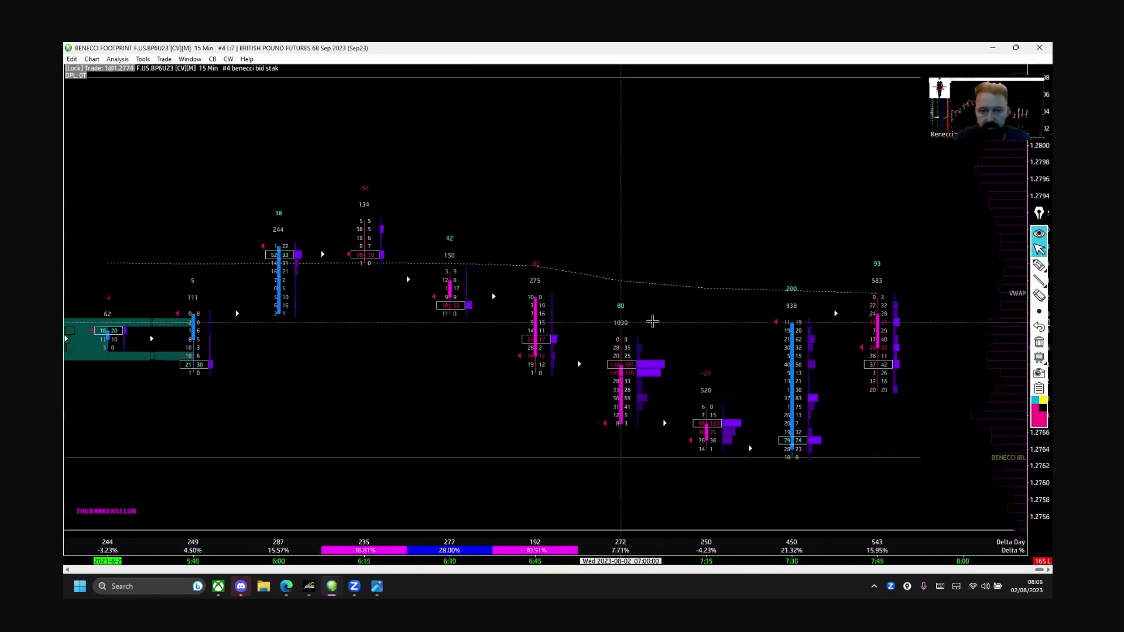
pyautogui.hscroll(-3, 652, 320)
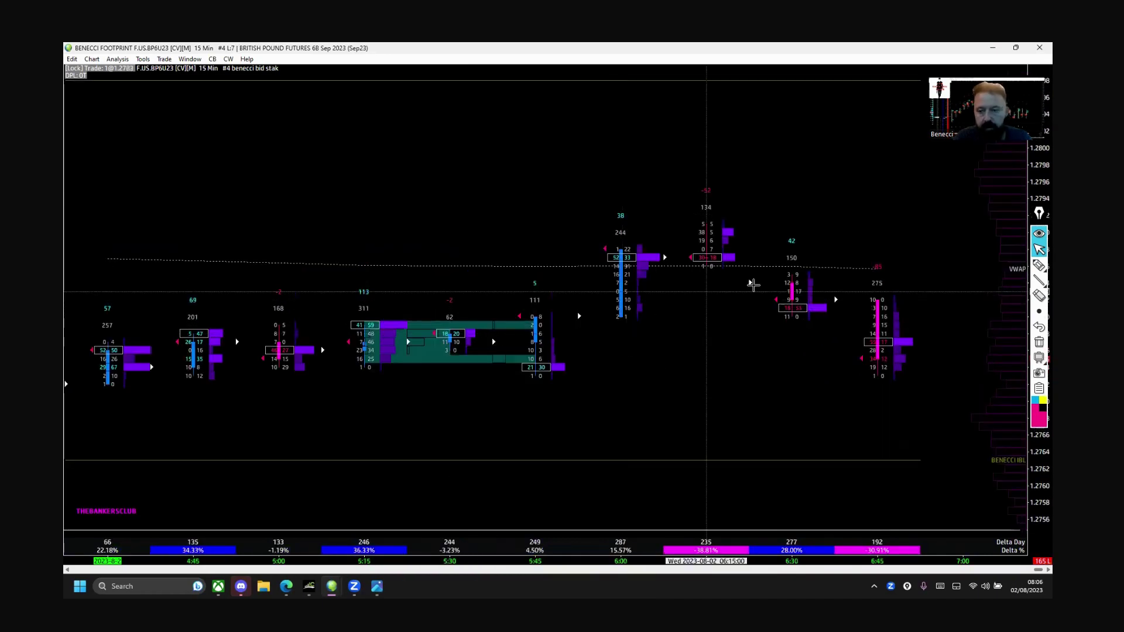
# Circle the 5:15 bar and sketch the path up to the 6:00–6:15 bars, then clear
pyautogui.click(1039, 265)
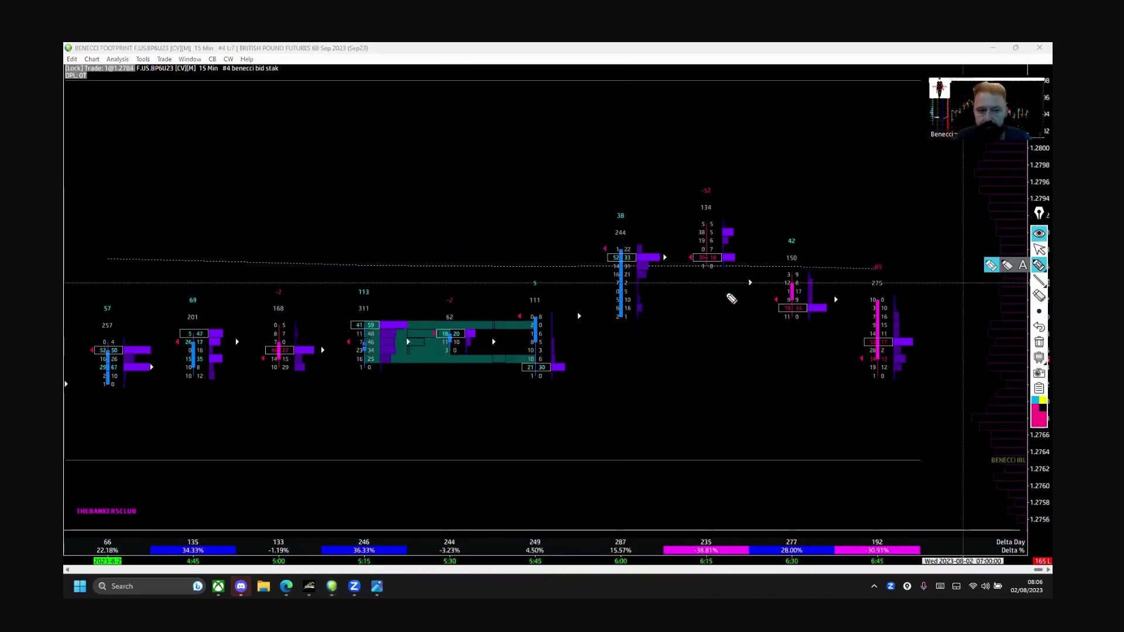
pyautogui.moveTo(303, 319)
pyautogui.mouseDown()
pyautogui.moveTo(422, 358)
pyautogui.moveTo(314, 291)
pyautogui.mouseUp()
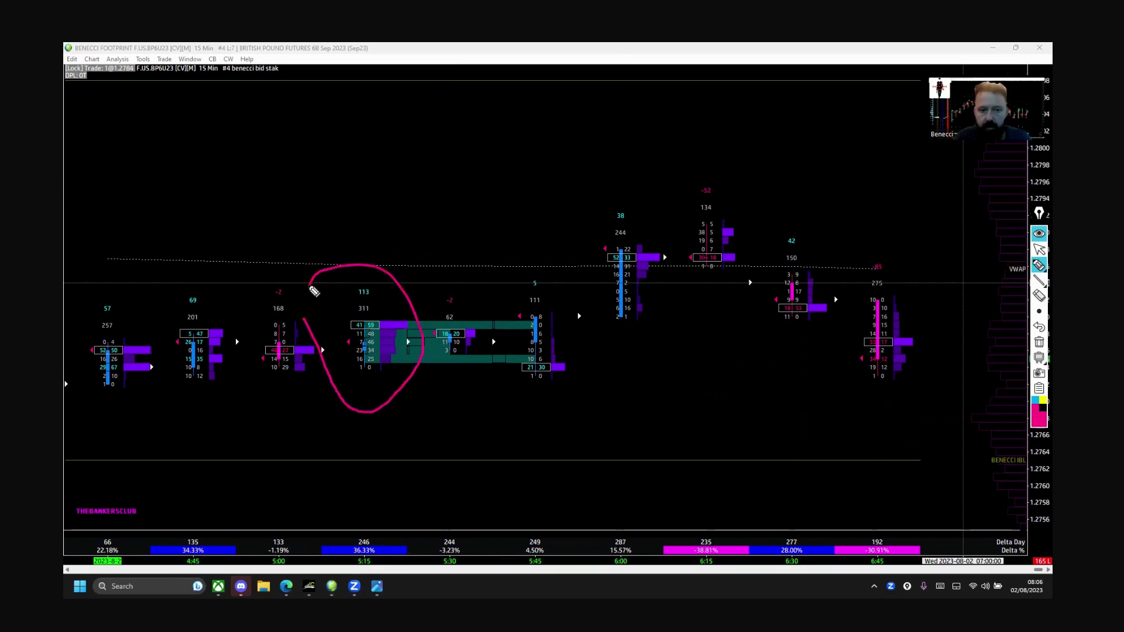
pyautogui.moveTo(430, 367)
pyautogui.mouseDown()
pyautogui.moveTo(440, 331)
pyautogui.moveTo(449, 355)
pyautogui.moveTo(513, 318)
pyautogui.mouseUp()
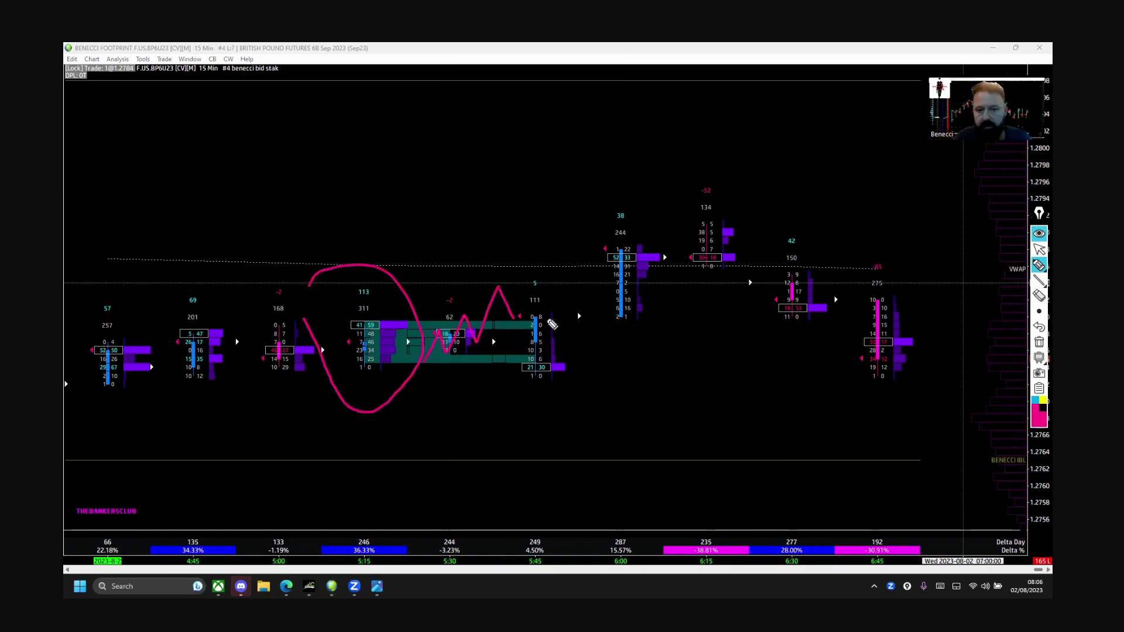
pyautogui.moveTo(595, 311)
pyautogui.mouseDown()
pyautogui.moveTo(620, 276)
pyautogui.moveTo(759, 261)
pyautogui.mouseUp()
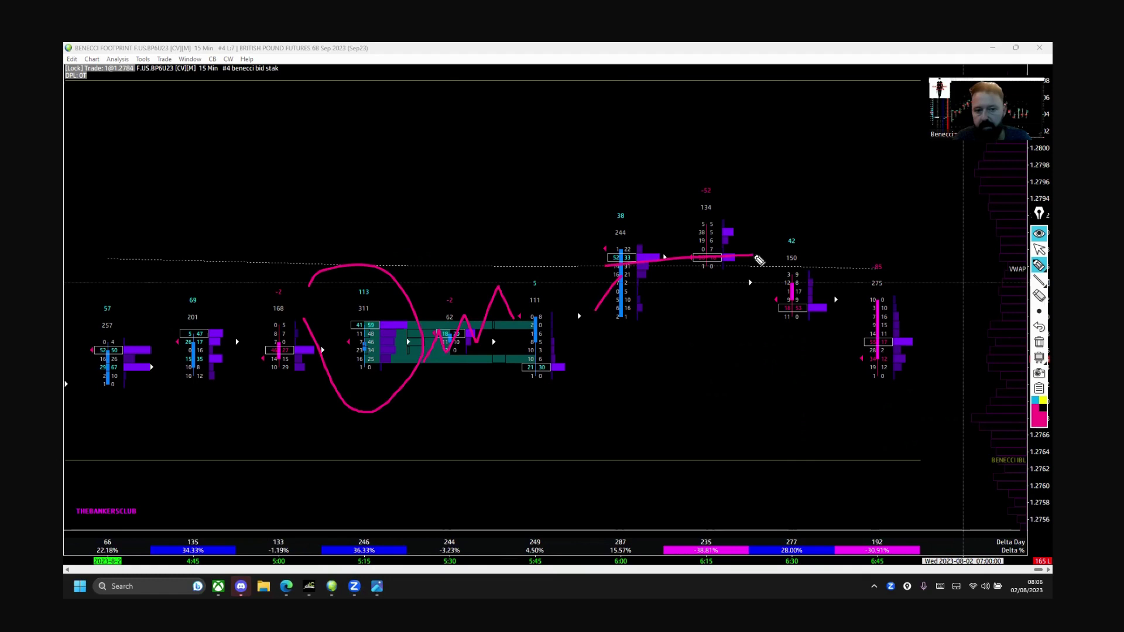
pyautogui.moveTo(608, 249); pyautogui.dragTo(733, 273)
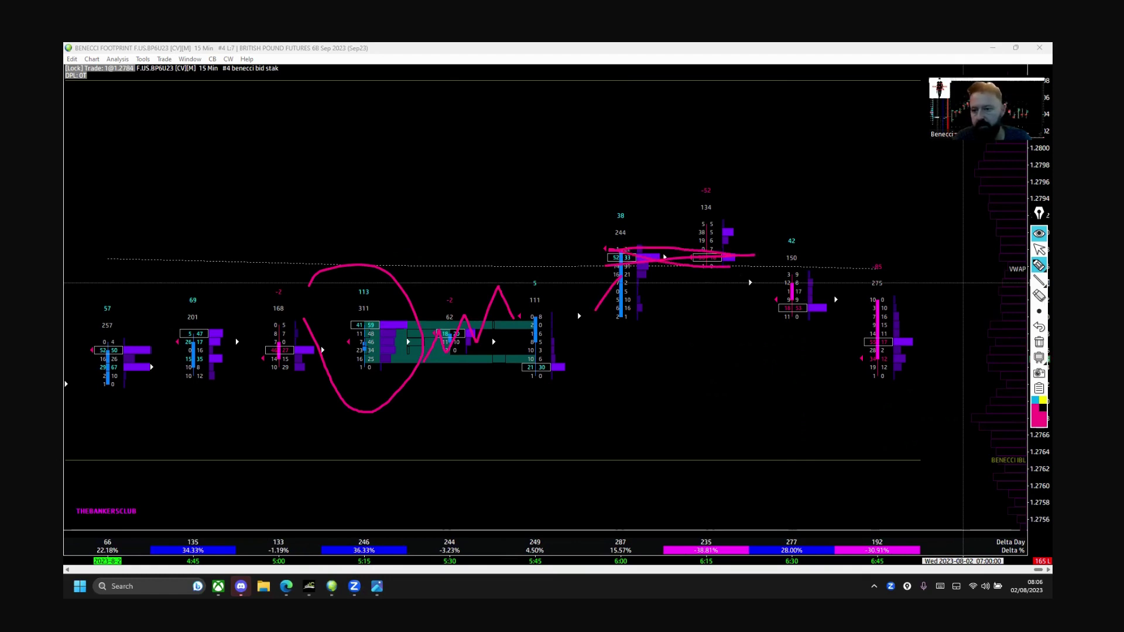
pyautogui.click(1039, 342)
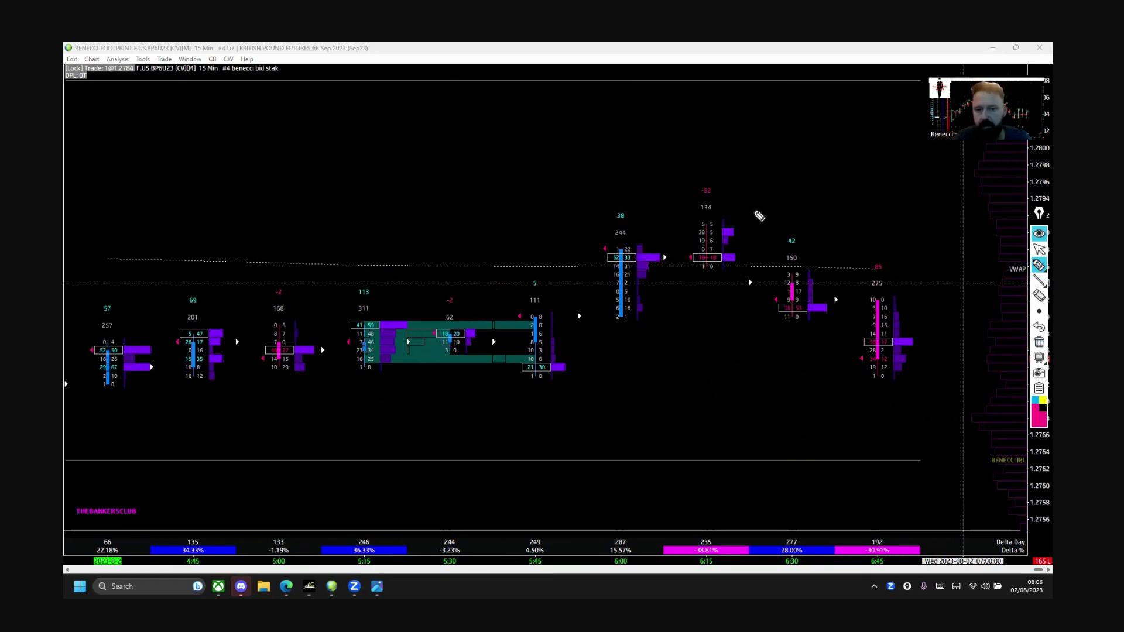
# Circle the 6:15 bar and draw down to 6:30, then clear the drawings and exit drawing mode
pyautogui.moveTo(755, 210)
pyautogui.mouseDown()
pyautogui.moveTo(677, 231)
pyautogui.moveTo(745, 270)
pyautogui.moveTo(724, 193)
pyautogui.moveTo(694, 237)
pyautogui.moveTo(714, 247)
pyautogui.moveTo(724, 233)
pyautogui.moveTo(695, 217)
pyautogui.mouseUp()
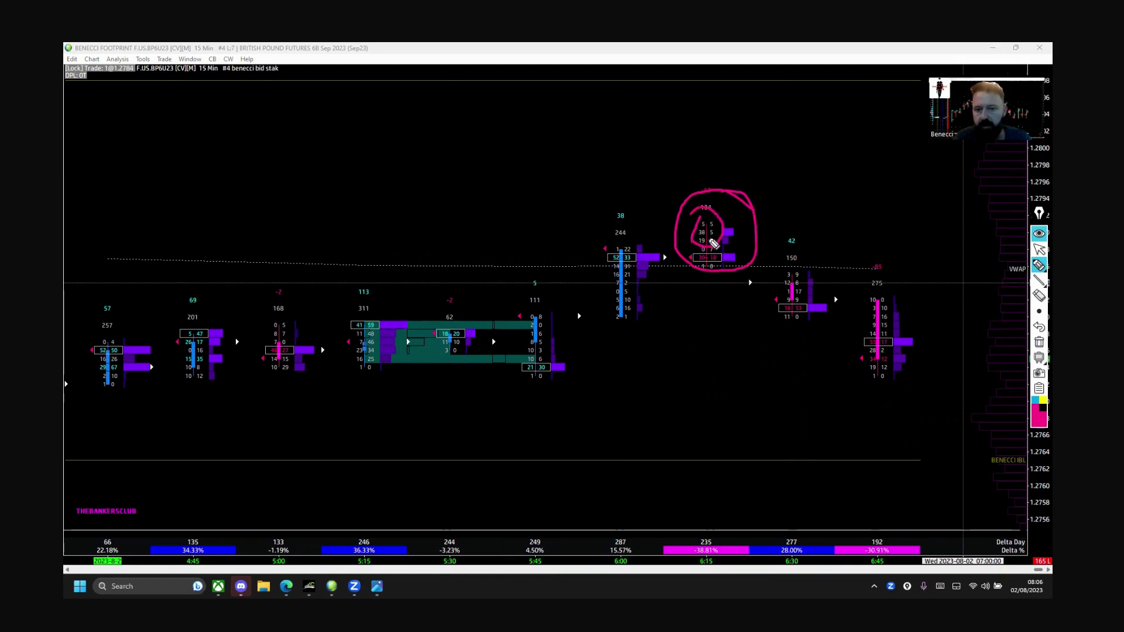
pyautogui.moveTo(726, 258); pyautogui.dragTo(823, 307)
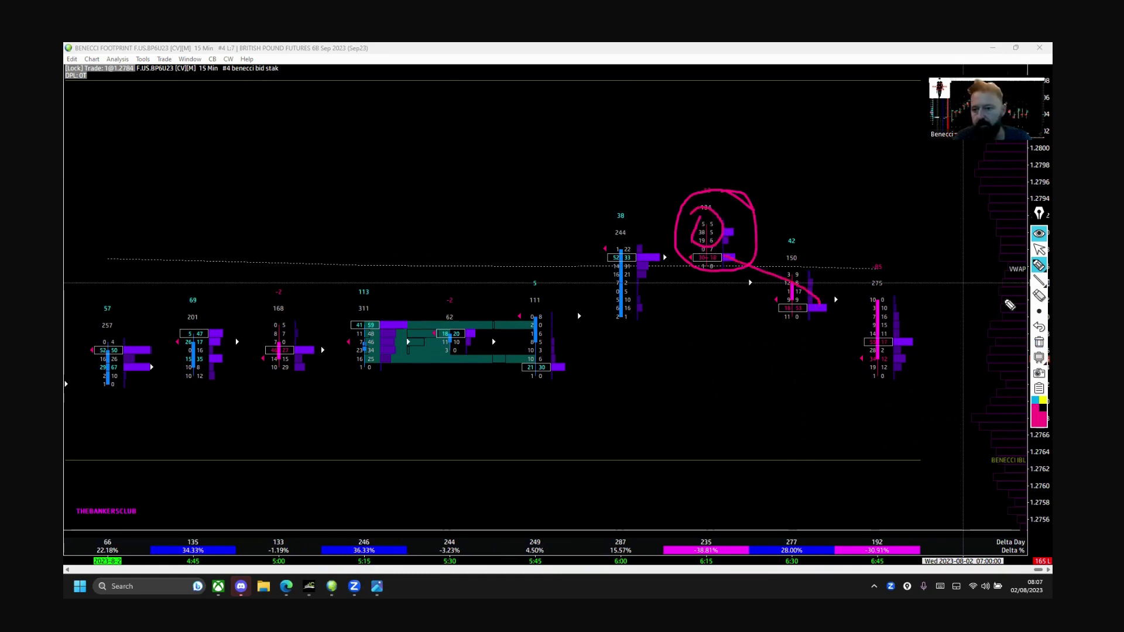
pyautogui.moveTo(778, 263); pyautogui.dragTo(758, 270)
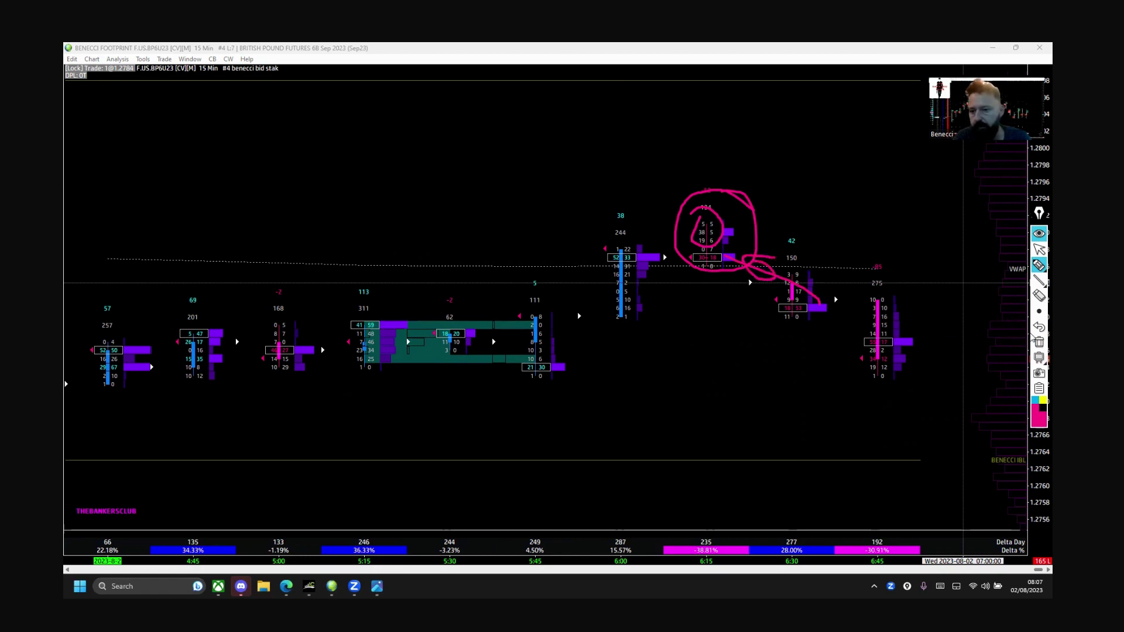
pyautogui.click(1039, 341)
pyautogui.click(1038, 251)
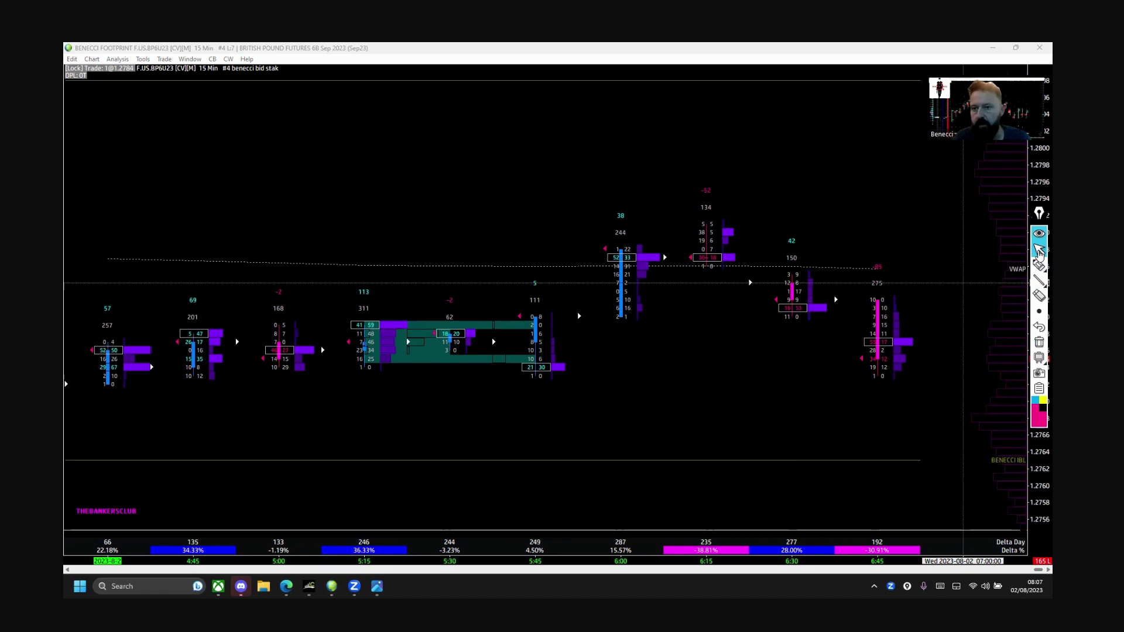
# Close the footprint chart, then sketch the day TPO's green block and low before clearing the strokes
pyautogui.click(1015, 48)
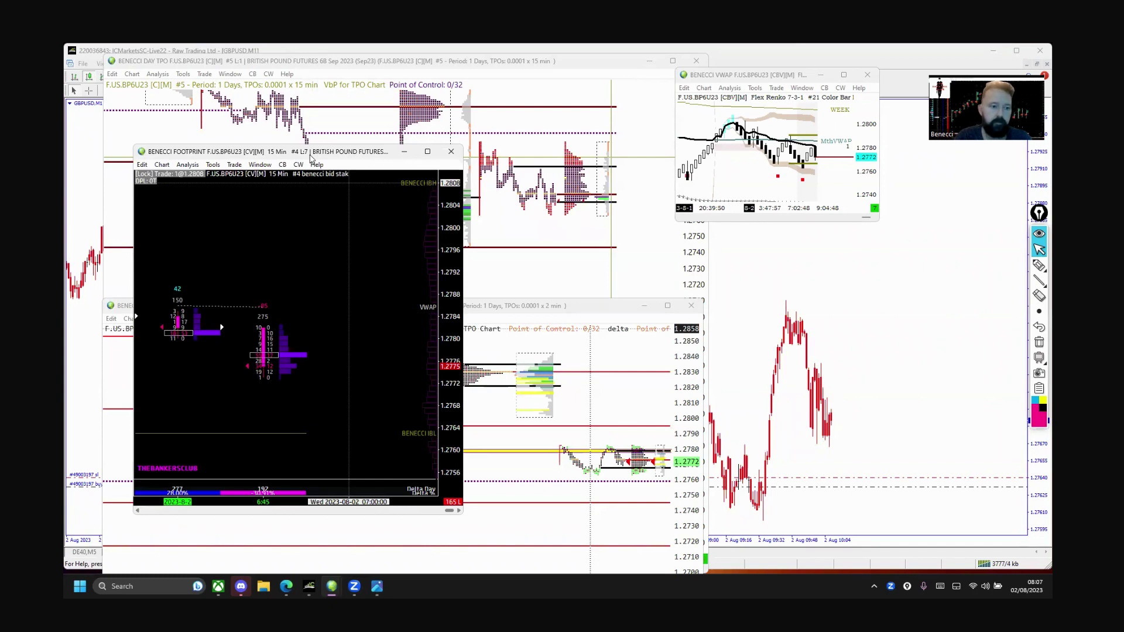
pyautogui.click(310, 158)
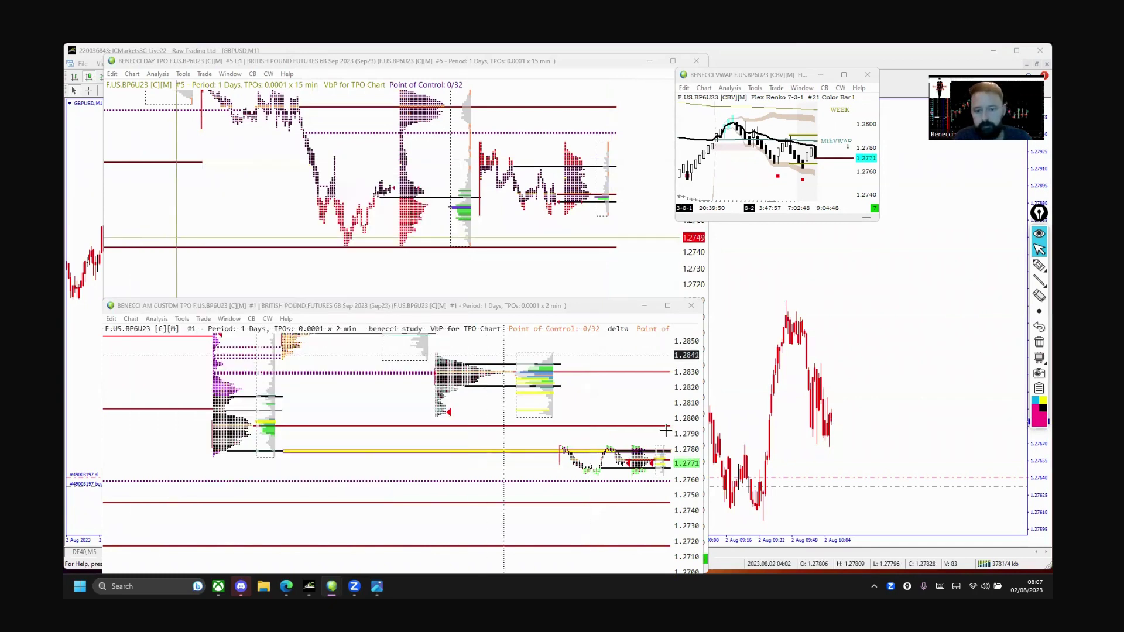
pyautogui.click(1035, 266)
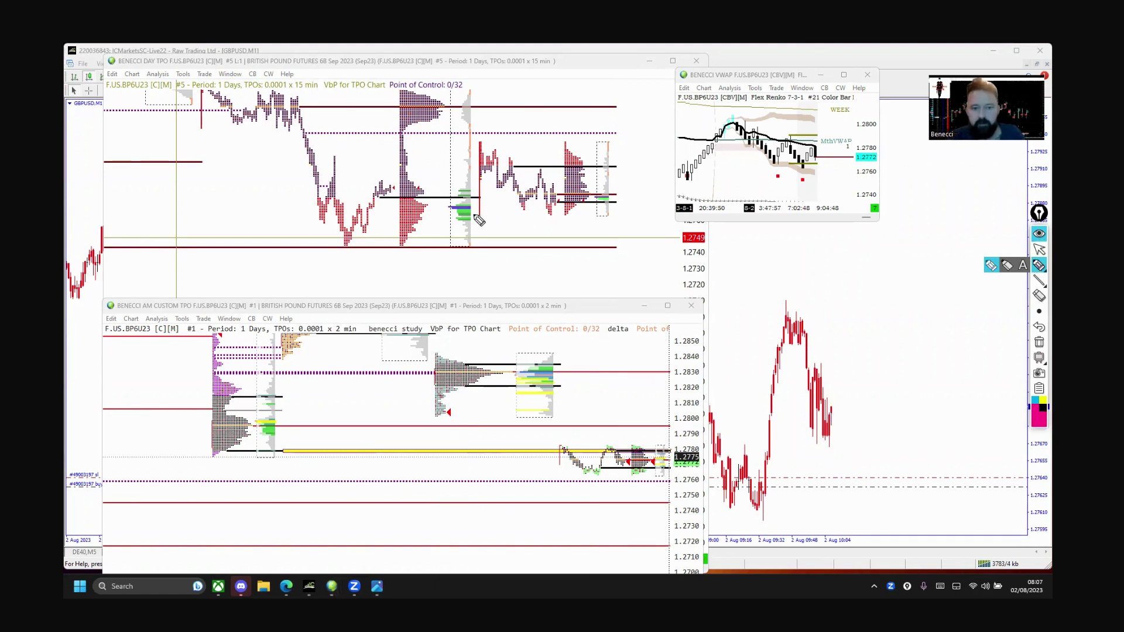
pyautogui.moveTo(476, 215); pyautogui.dragTo(551, 213)
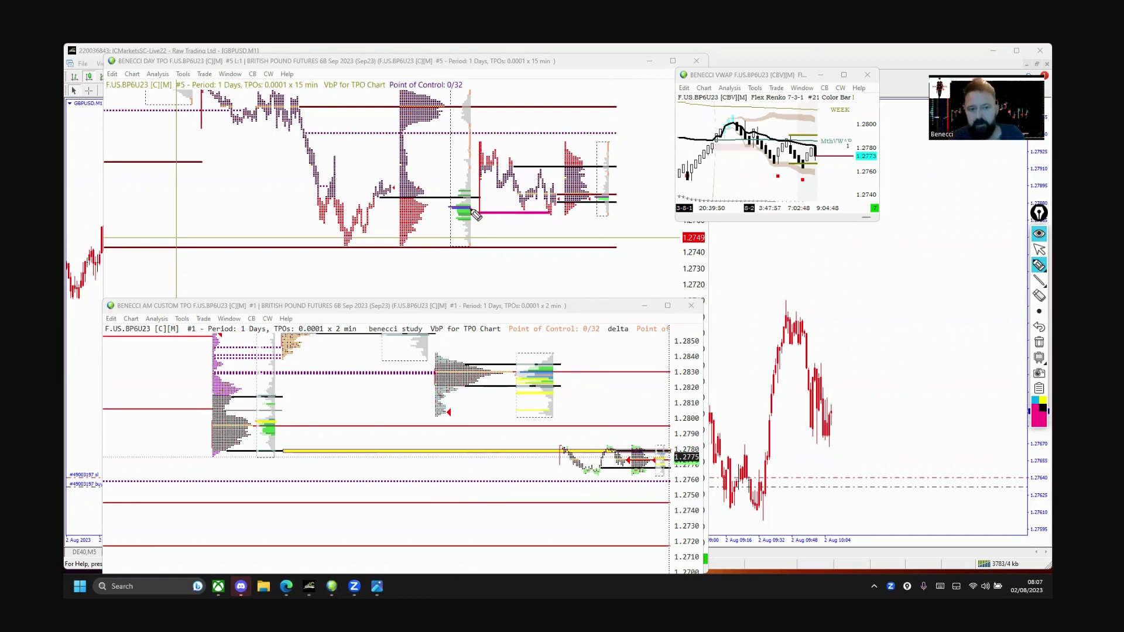
pyautogui.moveTo(473, 211)
pyautogui.mouseDown()
pyautogui.moveTo(462, 221)
pyautogui.moveTo(471, 211)
pyautogui.mouseUp()
pyautogui.moveTo(548, 216); pyautogui.dragTo(550, 244)
pyautogui.moveTo(407, 248); pyautogui.dragTo(435, 250)
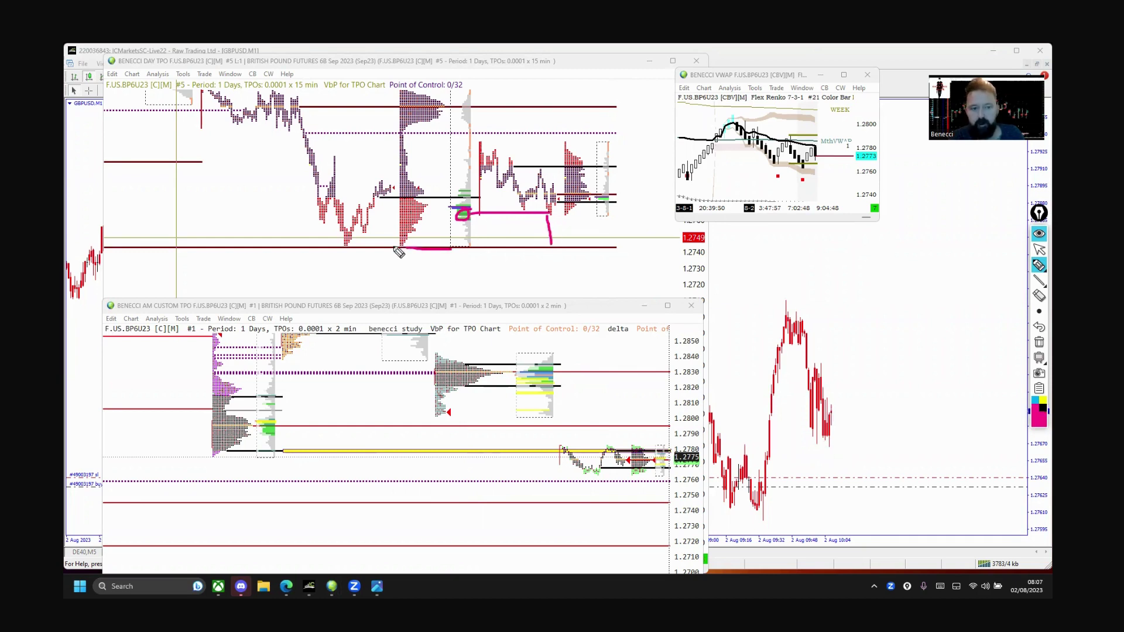
pyautogui.moveTo(346, 245)
pyautogui.mouseDown()
pyautogui.moveTo(411, 245)
pyautogui.moveTo(399, 258)
pyautogui.moveTo(408, 249)
pyautogui.mouseUp()
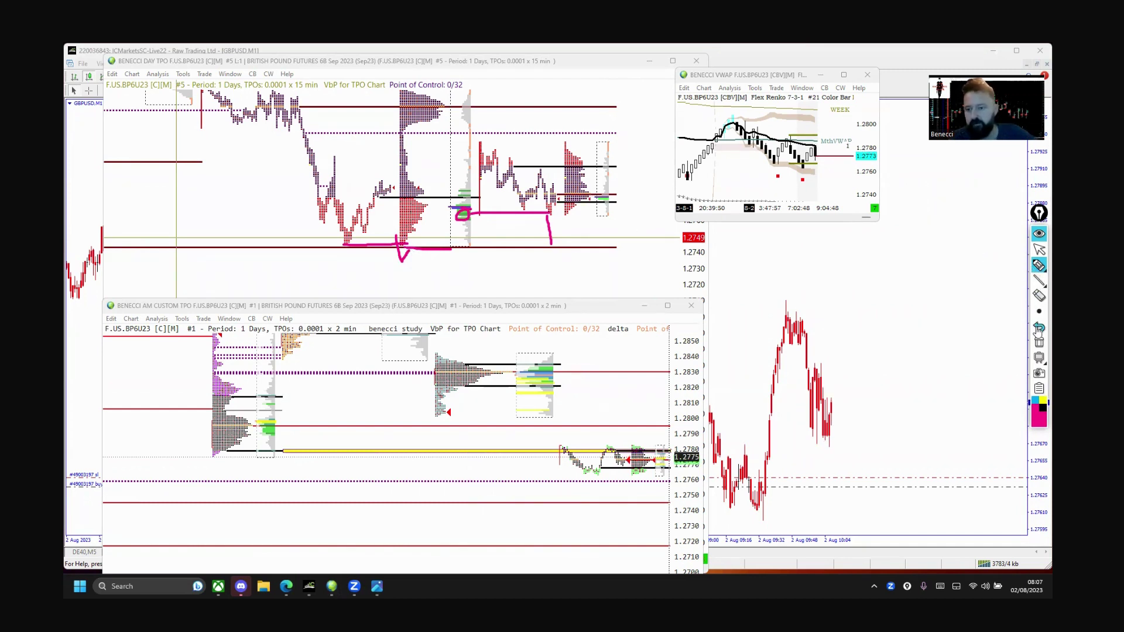
pyautogui.click(1038, 343)
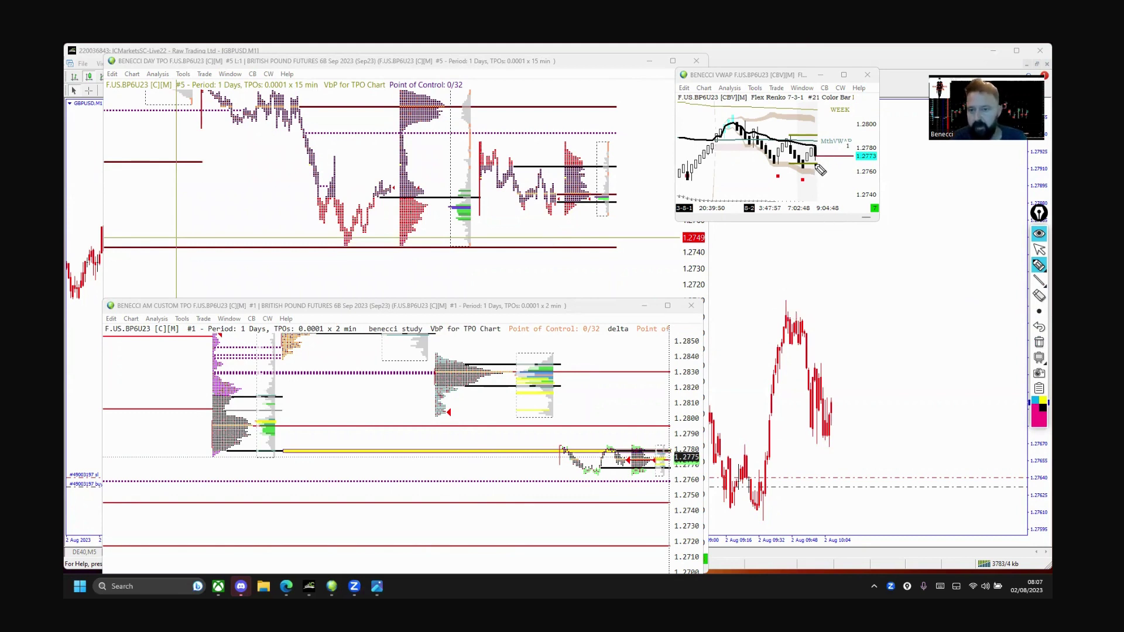
# Sketch the low, level and rise on the VWAP chart, then erase the drawings
pyautogui.moveTo(812, 168)
pyautogui.mouseDown()
pyautogui.moveTo(794, 171)
pyautogui.moveTo(810, 166)
pyautogui.mouseUp()
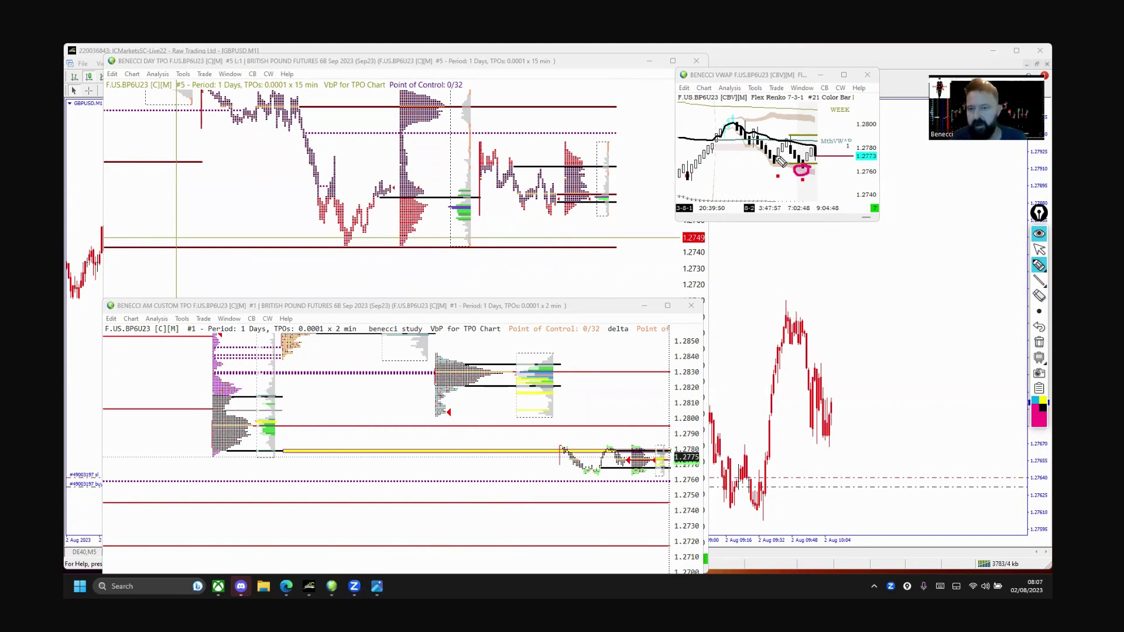
pyautogui.moveTo(761, 114); pyautogui.dragTo(797, 114)
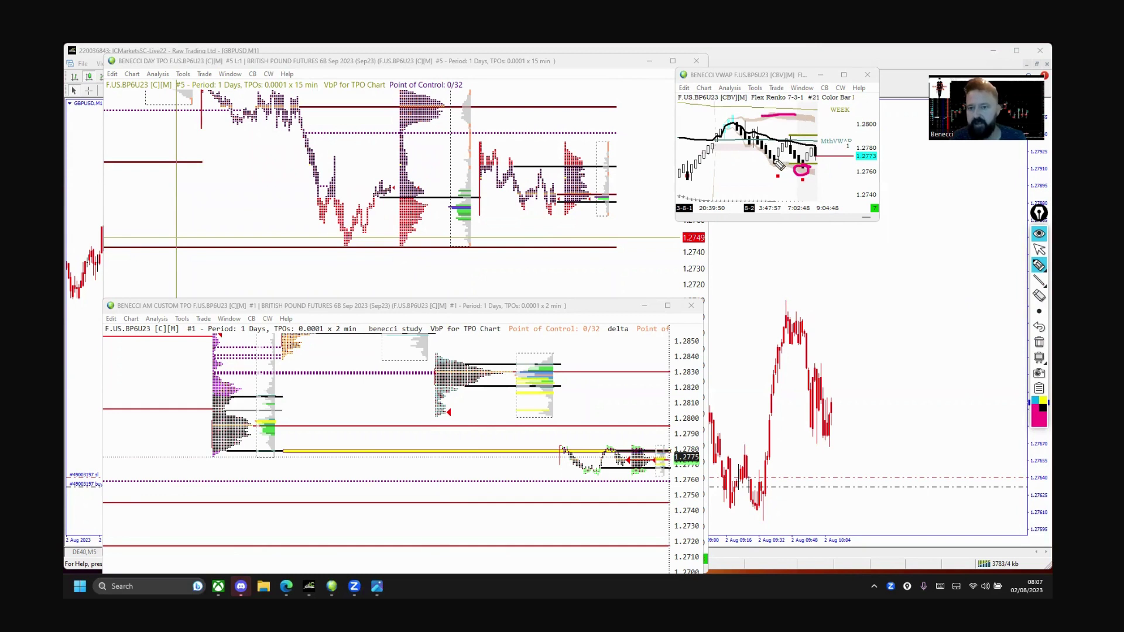
pyautogui.moveTo(773, 160)
pyautogui.mouseDown()
pyautogui.moveTo(818, 153)
pyautogui.moveTo(800, 138)
pyautogui.mouseUp()
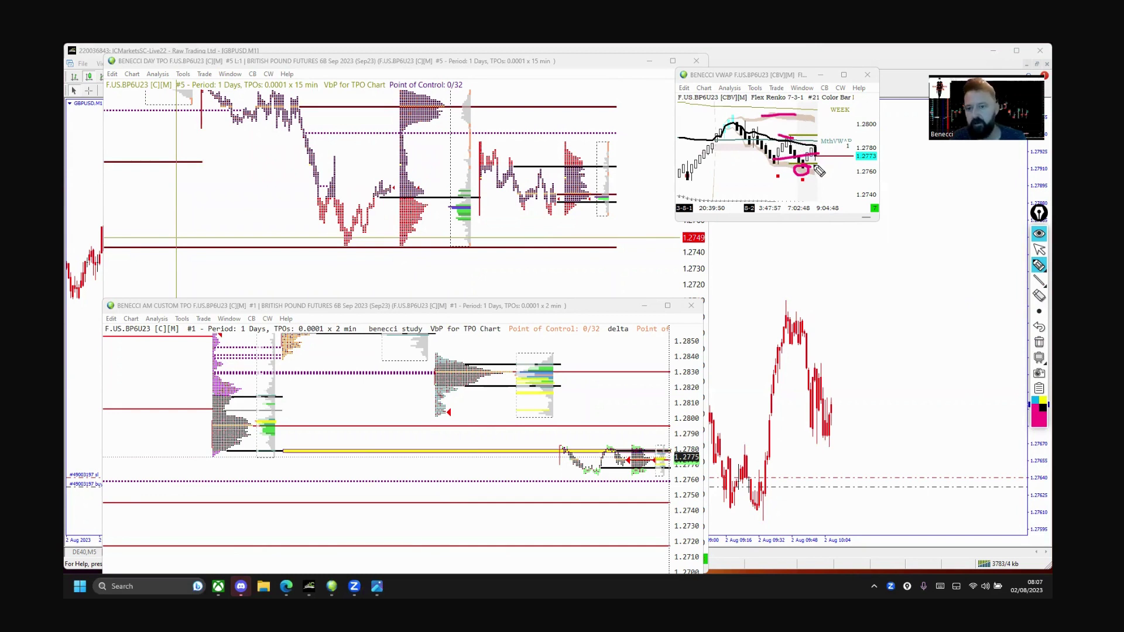
pyautogui.moveTo(805, 178)
pyautogui.mouseDown()
pyautogui.moveTo(794, 186)
pyautogui.moveTo(808, 187)
pyautogui.moveTo(810, 173)
pyautogui.mouseUp()
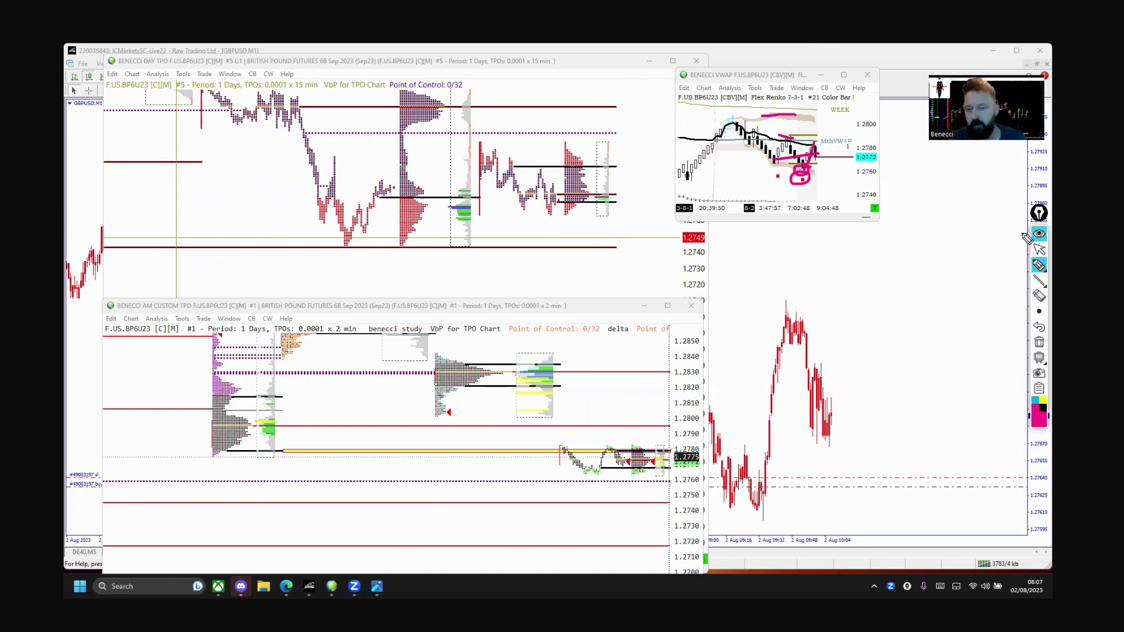
pyautogui.click(1039, 341)
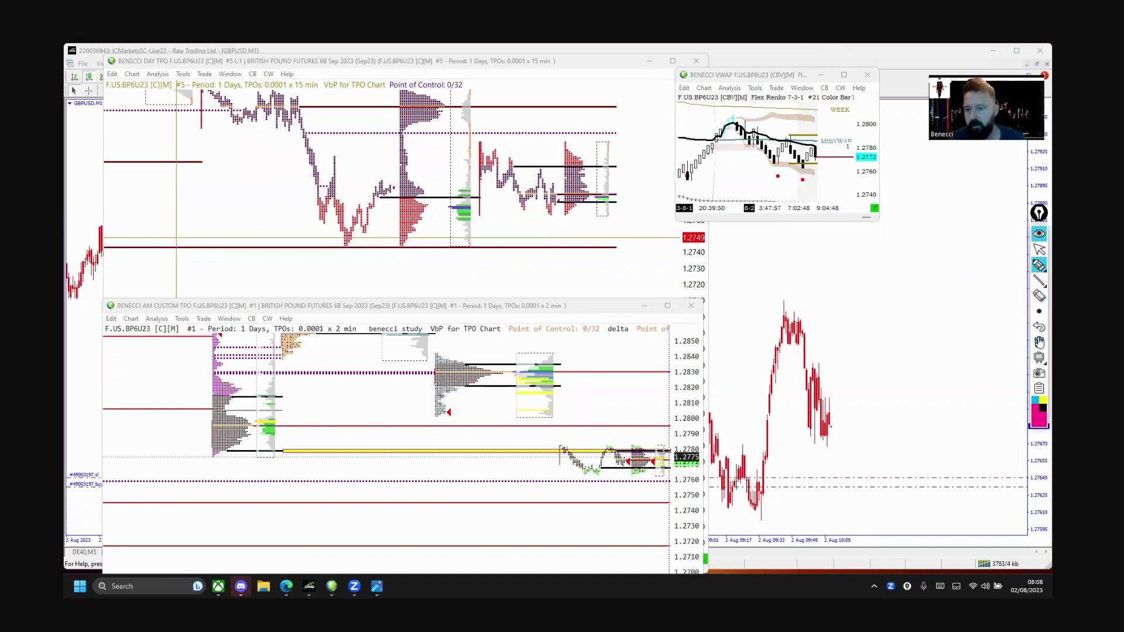
pyautogui.click(1039, 251)
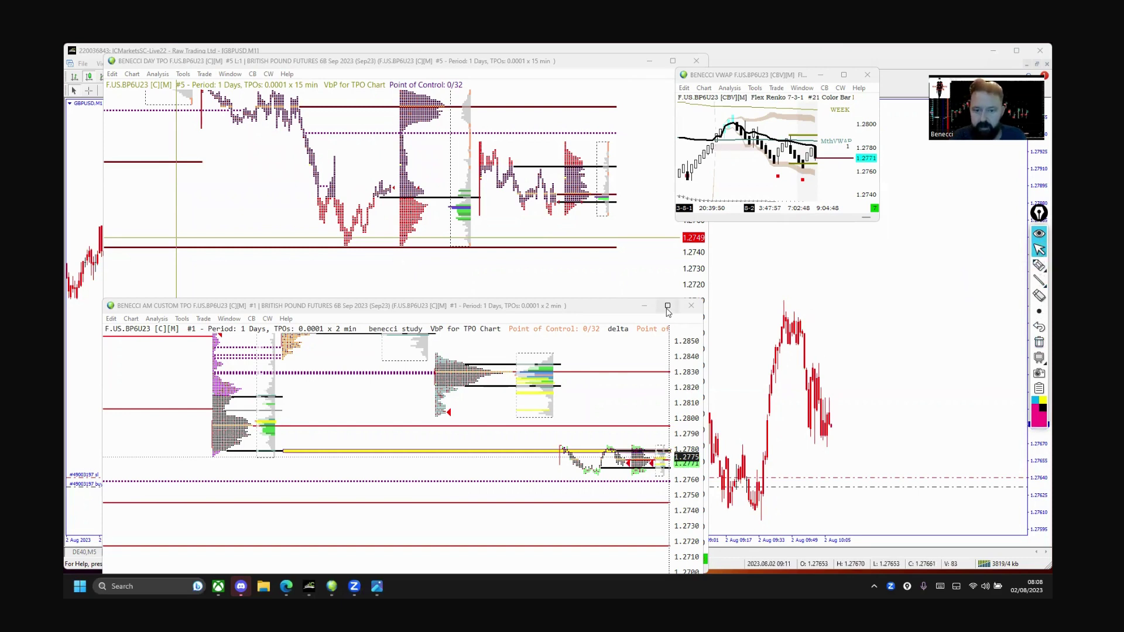
# Highlight the morning low on the lower 2-minute TPO chart in magenta
pyautogui.moveTo(667, 311)
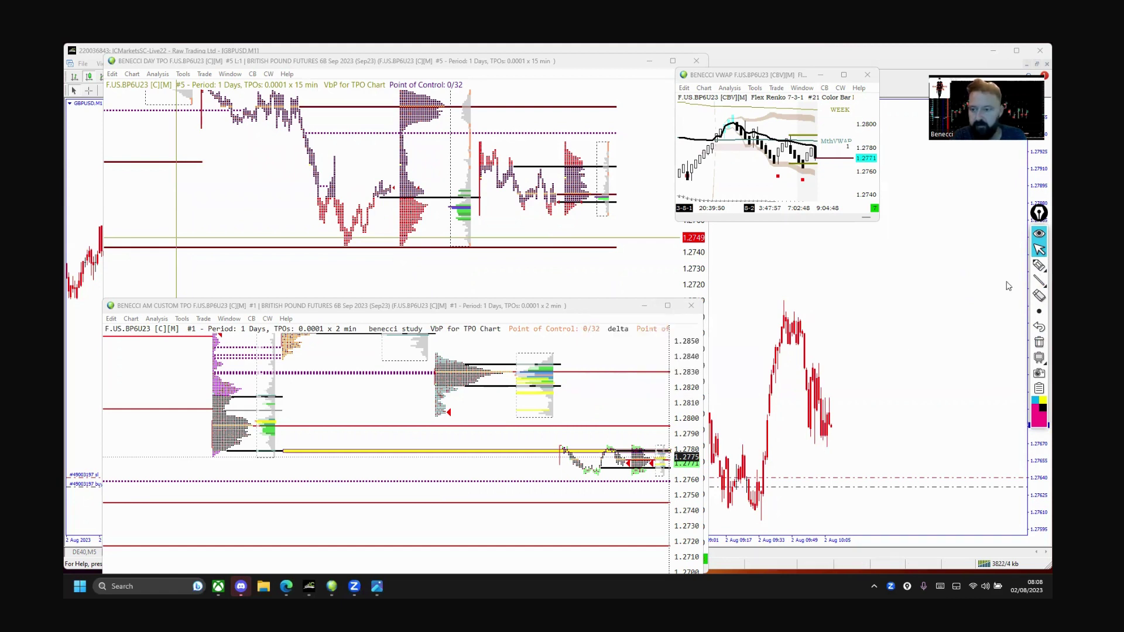
pyautogui.click(1038, 265)
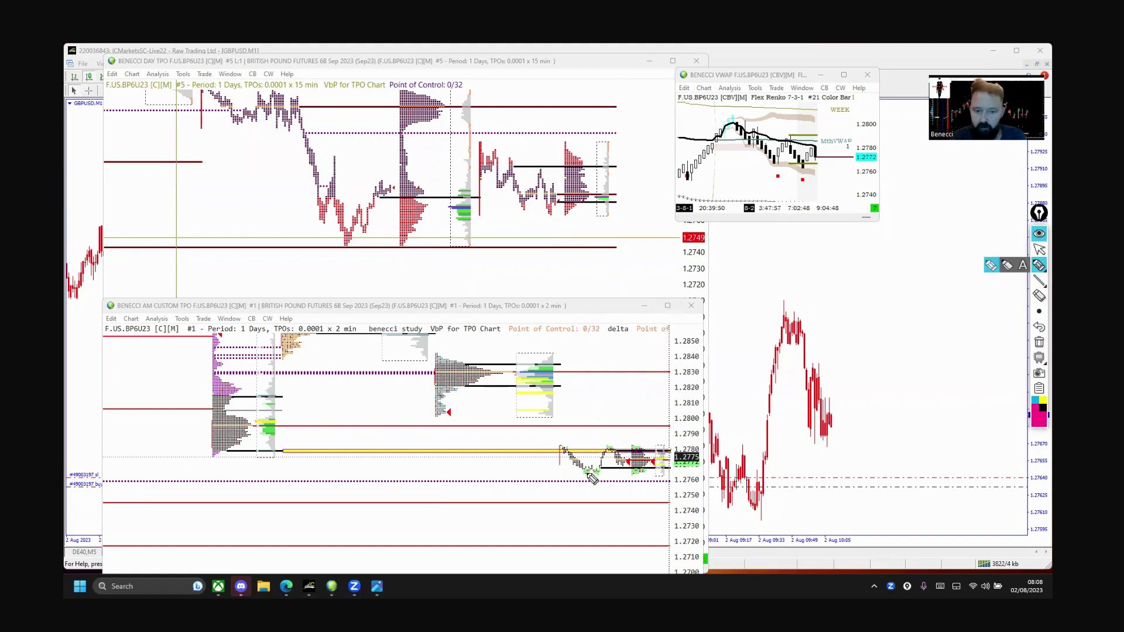
pyautogui.moveTo(601, 473); pyautogui.dragTo(579, 473)
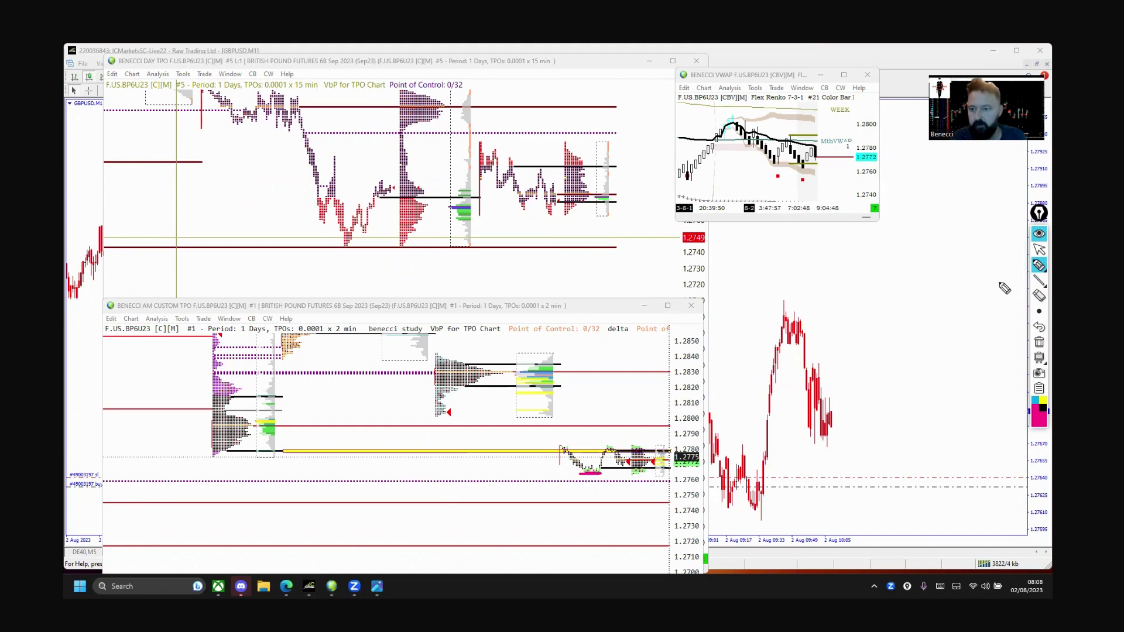
pyautogui.click(1039, 249)
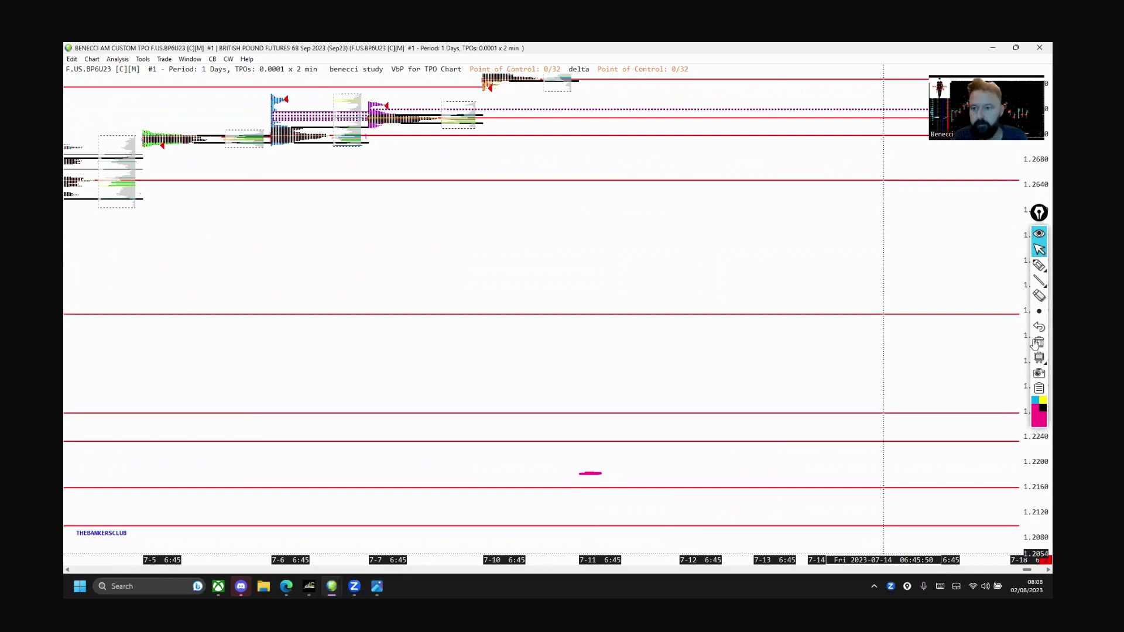
# Draw a thin green extending rectangle near 1.2769, scroll to the latest day, and restore the window
pyautogui.click(1039, 265)
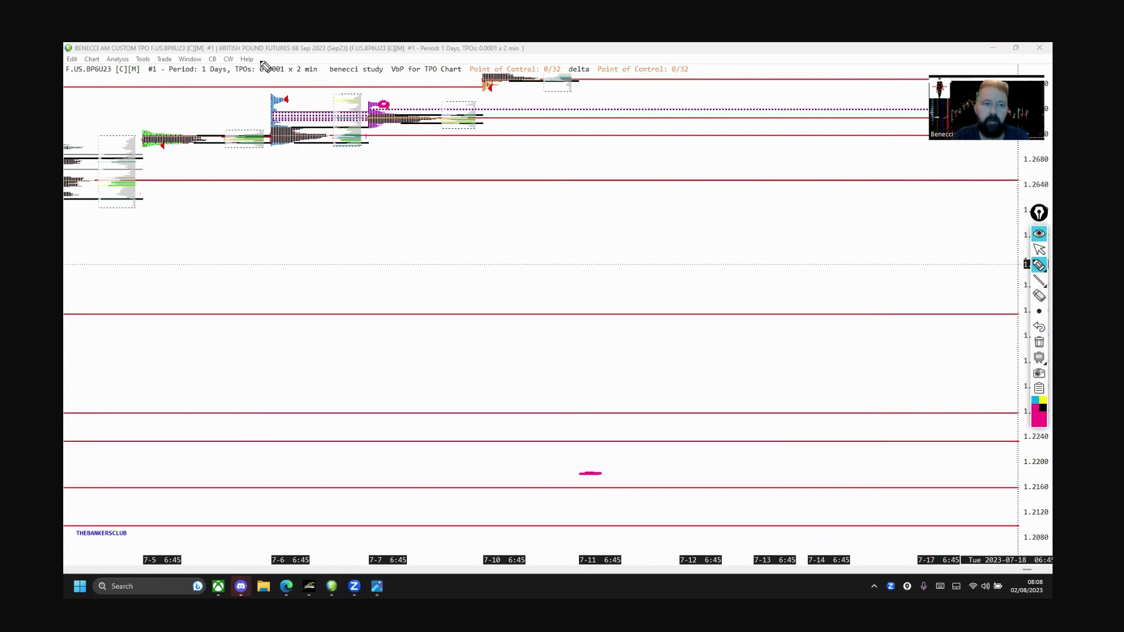
pyautogui.click(1039, 249)
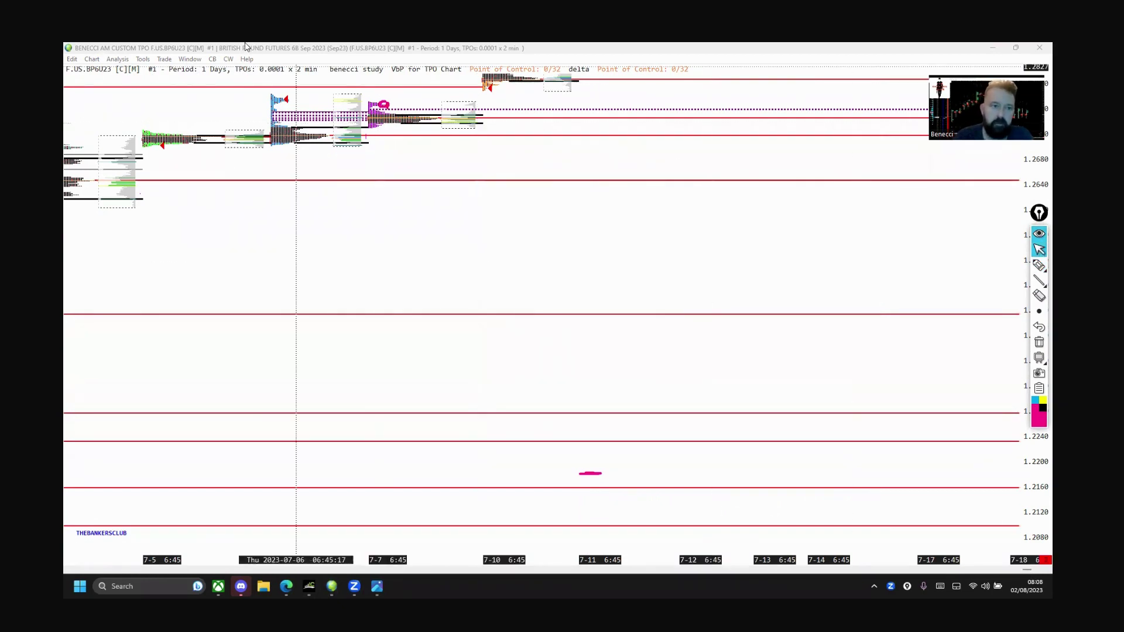
pyautogui.click(143, 59)
pyautogui.moveTo(193, 100)
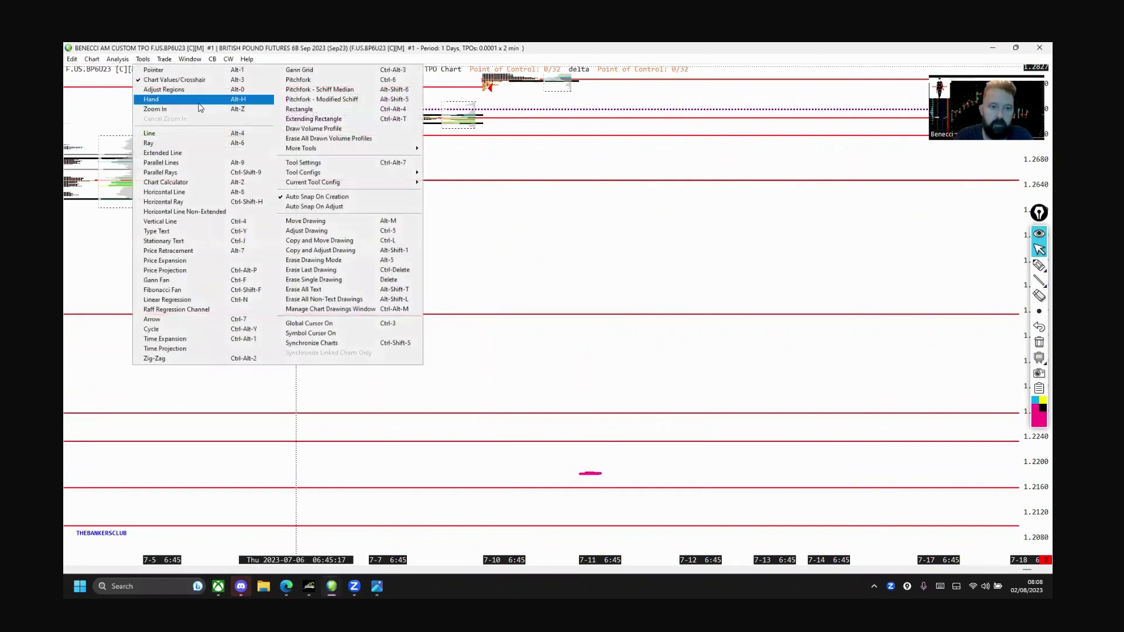
pyautogui.click(328, 118)
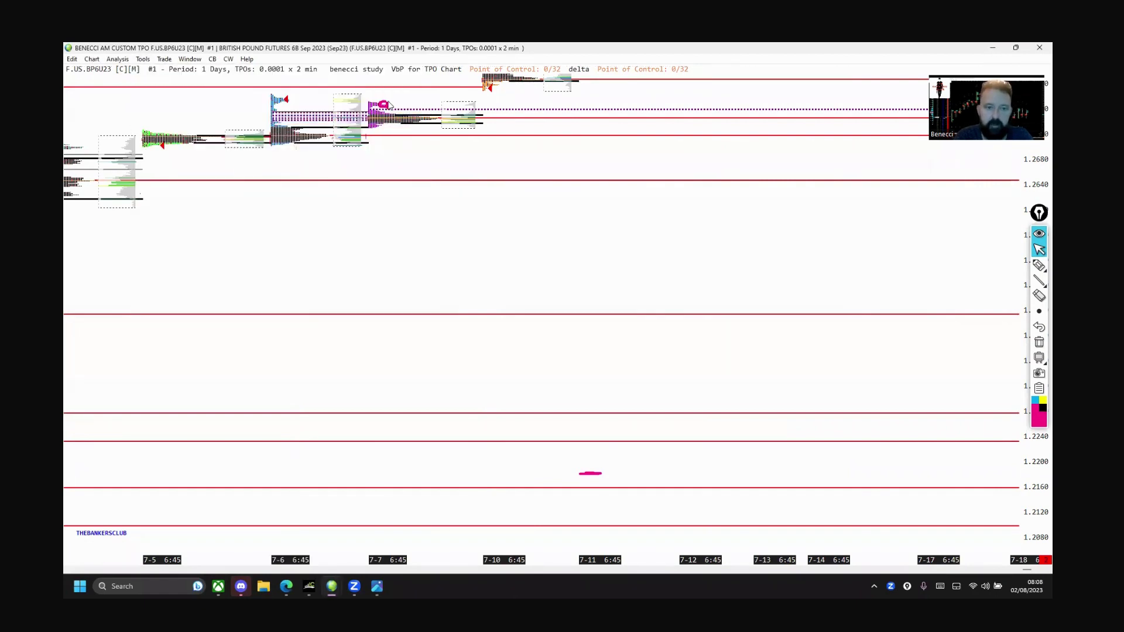
pyautogui.moveTo(386, 104); pyautogui.dragTo(388, 107)
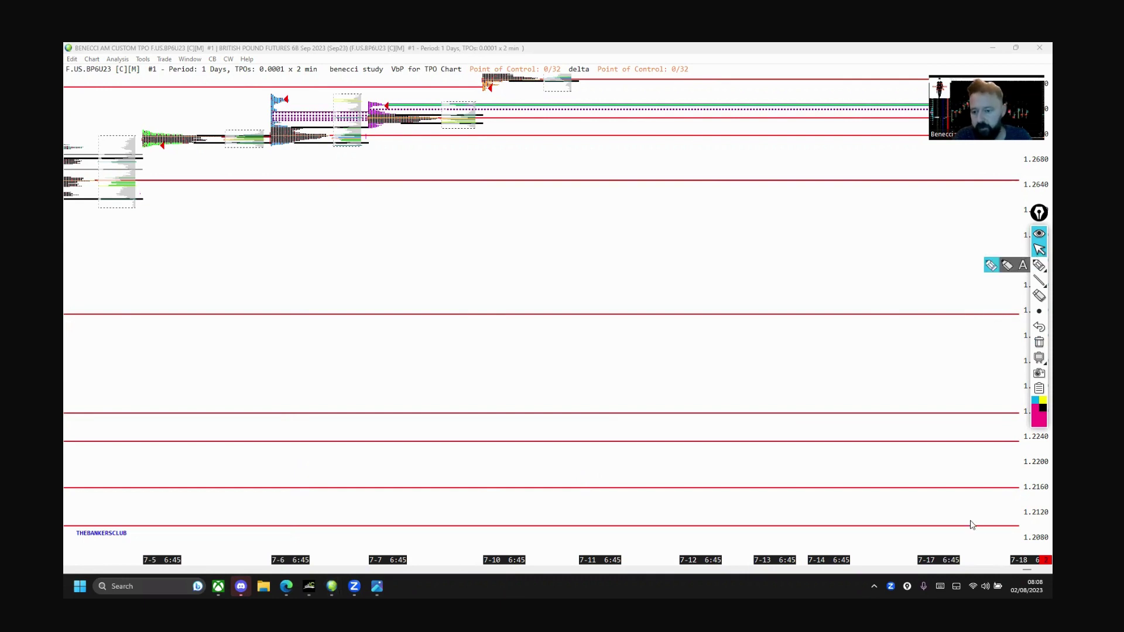
pyautogui.moveTo(1025, 571); pyautogui.dragTo(1036, 571)
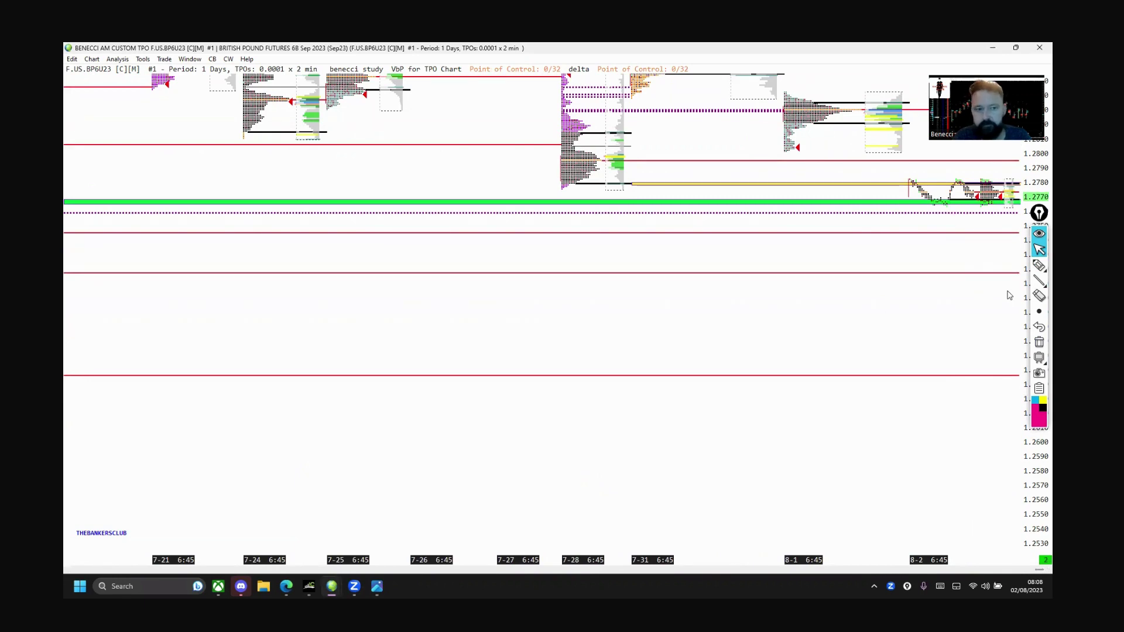
pyautogui.click(1013, 48)
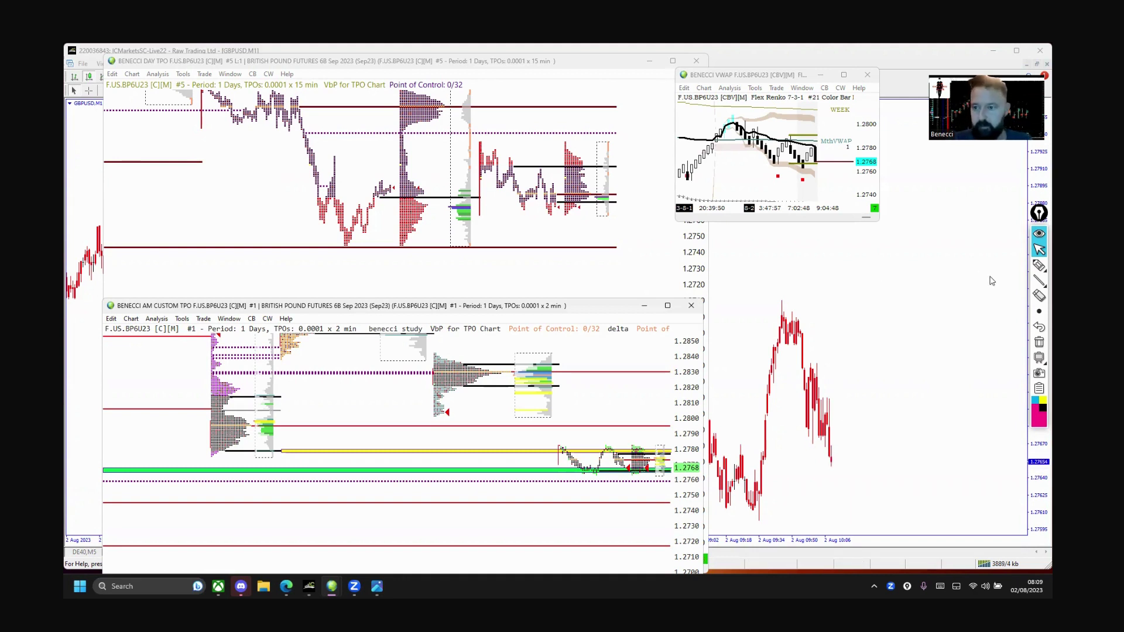
pyautogui.click(1038, 266)
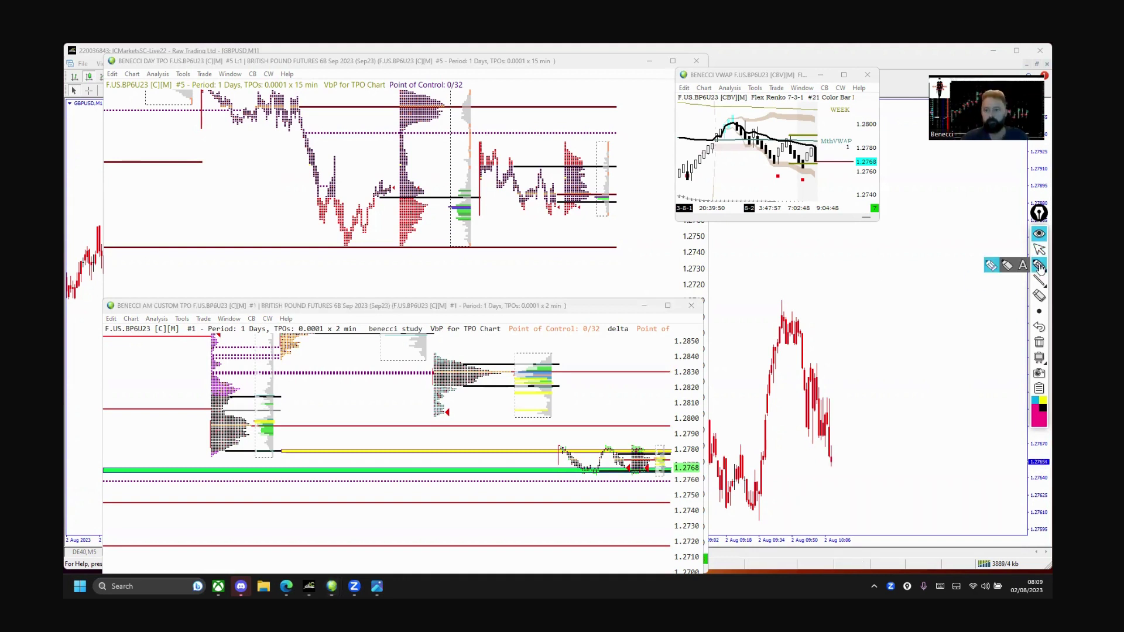
# Mark the two TPO charts and the VWAP low, clear the marks, and maximize the candlestick chart
pyautogui.moveTo(471, 205); pyautogui.dragTo(472, 225)
pyautogui.moveTo(599, 467)
pyautogui.mouseDown()
pyautogui.moveTo(583, 473)
pyautogui.moveTo(595, 470)
pyautogui.mouseUp()
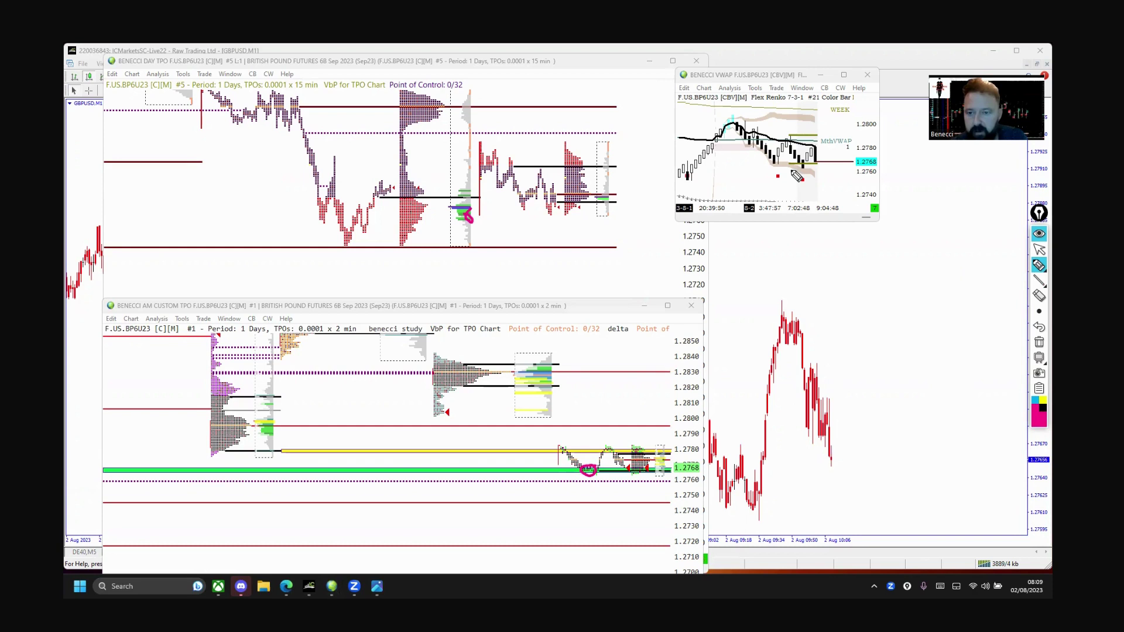
pyautogui.moveTo(793, 171)
pyautogui.mouseDown()
pyautogui.moveTo(808, 168)
pyautogui.moveTo(796, 188)
pyautogui.moveTo(810, 174)
pyautogui.mouseUp()
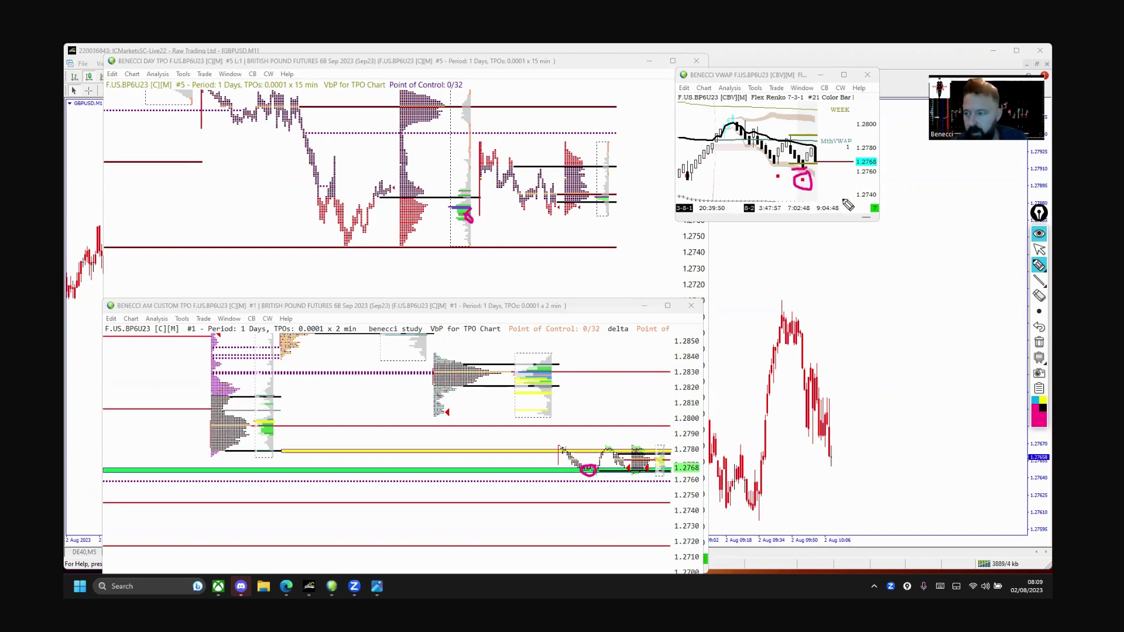
pyautogui.click(1038, 342)
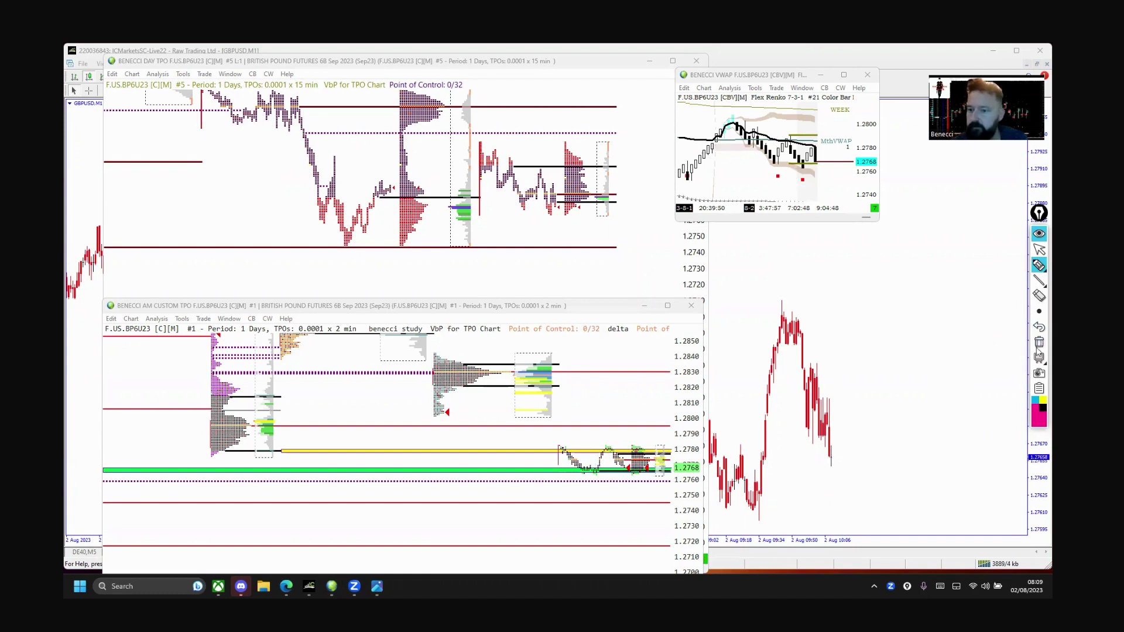
pyautogui.click(1039, 250)
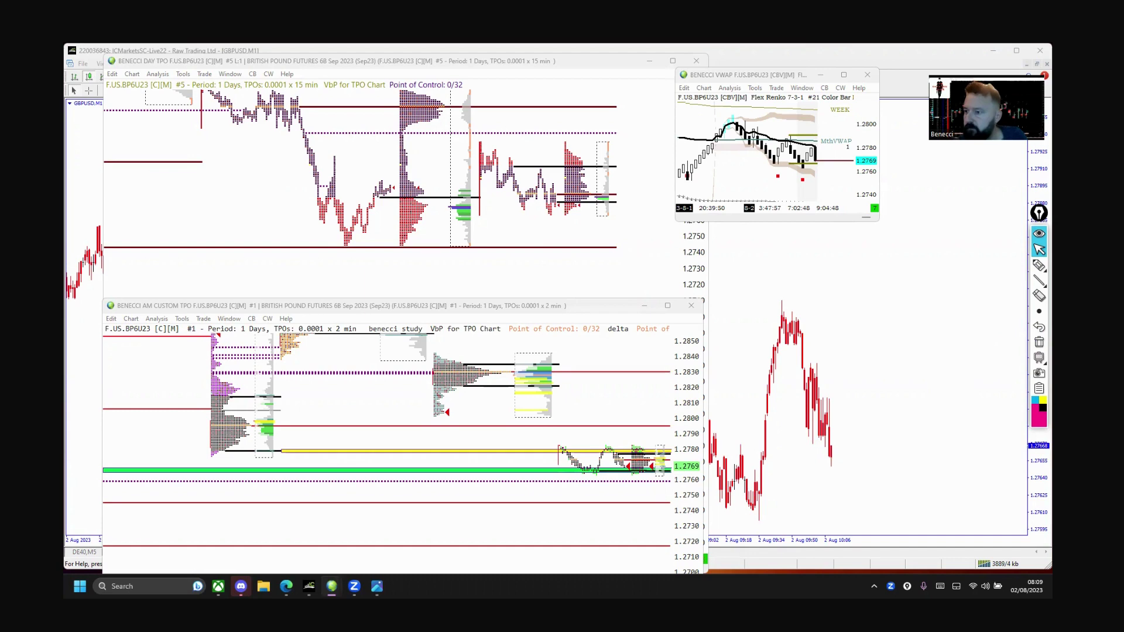
pyautogui.click(929, 187)
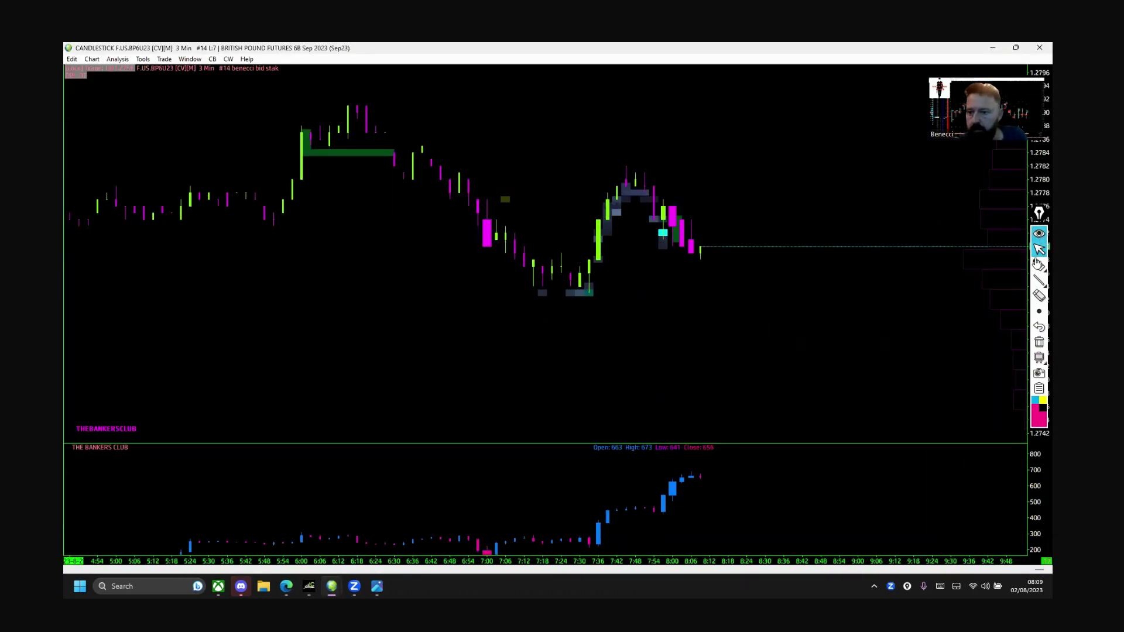
# Circle the candles at the low and trace the sell-off and the rally in pink
pyautogui.click(1037, 265)
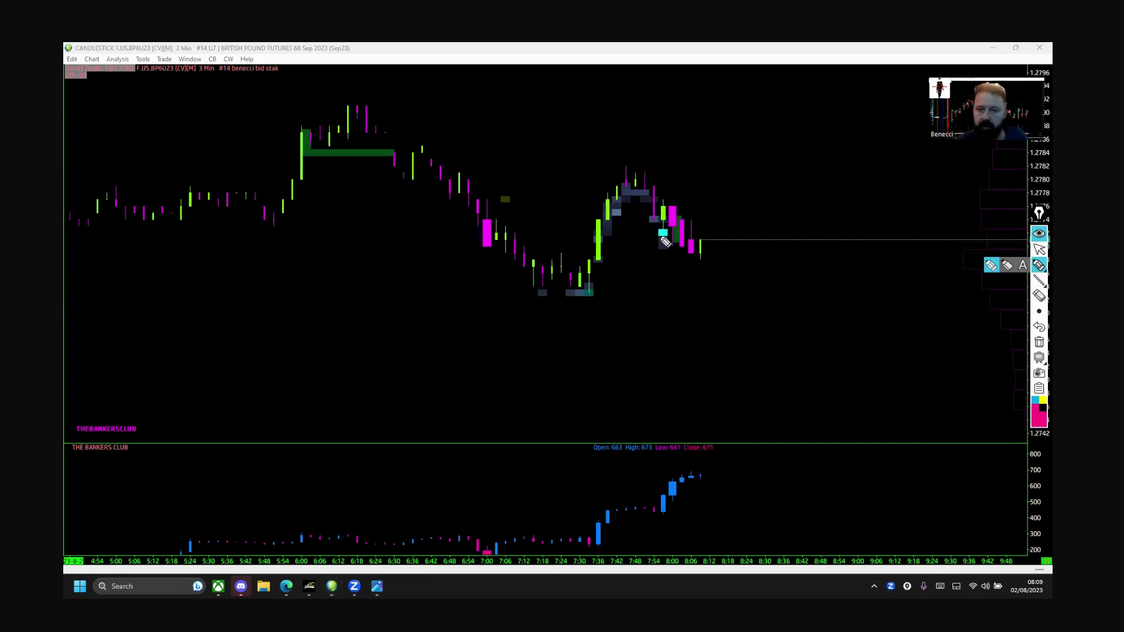
pyautogui.moveTo(562, 293)
pyautogui.mouseDown()
pyautogui.moveTo(574, 304)
pyautogui.moveTo(594, 296)
pyautogui.moveTo(566, 299)
pyautogui.moveTo(604, 286)
pyautogui.mouseUp()
pyautogui.moveTo(477, 198)
pyautogui.mouseDown()
pyautogui.moveTo(541, 285)
pyautogui.moveTo(591, 287)
pyautogui.mouseUp()
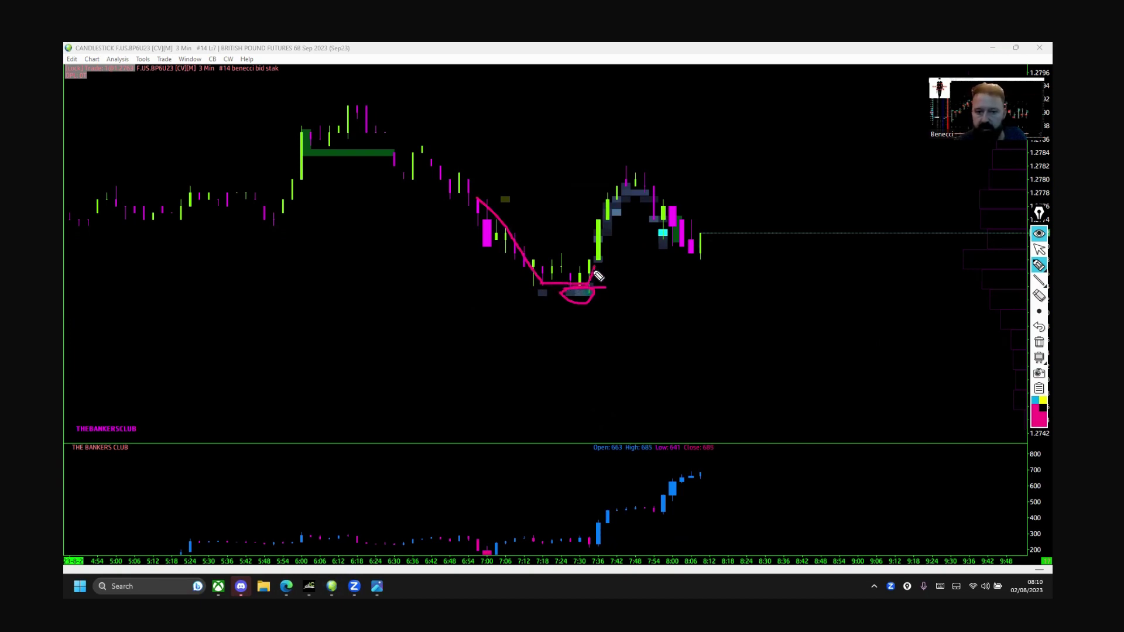
pyautogui.moveTo(590, 273); pyautogui.dragTo(602, 211)
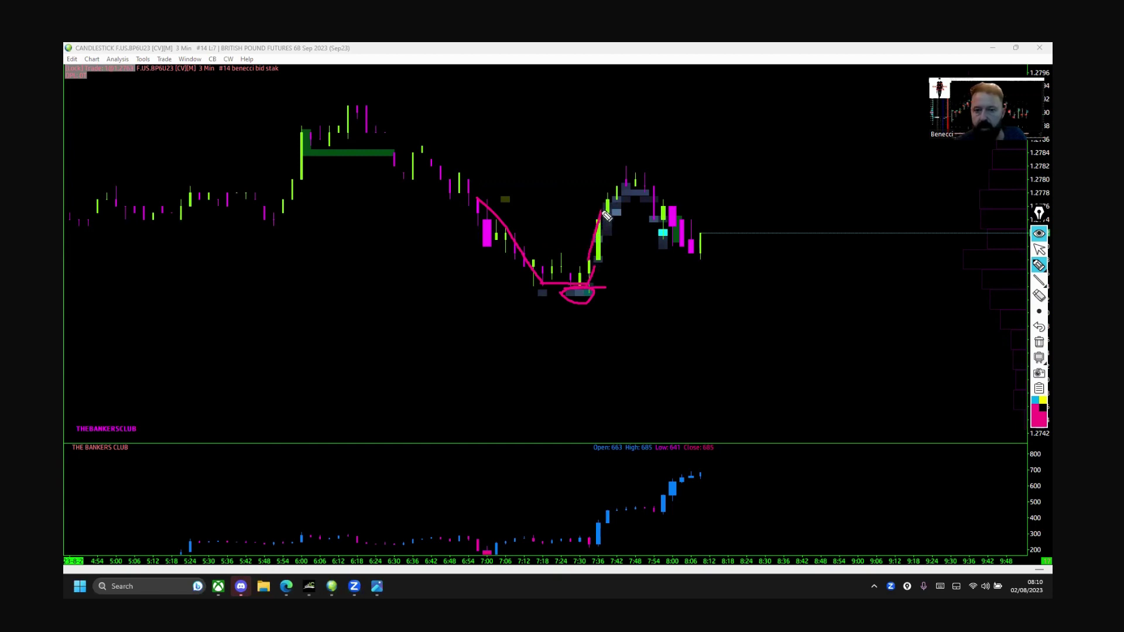
pyautogui.moveTo(589, 290)
pyautogui.mouseDown()
pyautogui.moveTo(606, 202)
pyautogui.moveTo(648, 187)
pyautogui.moveTo(615, 183)
pyautogui.mouseUp()
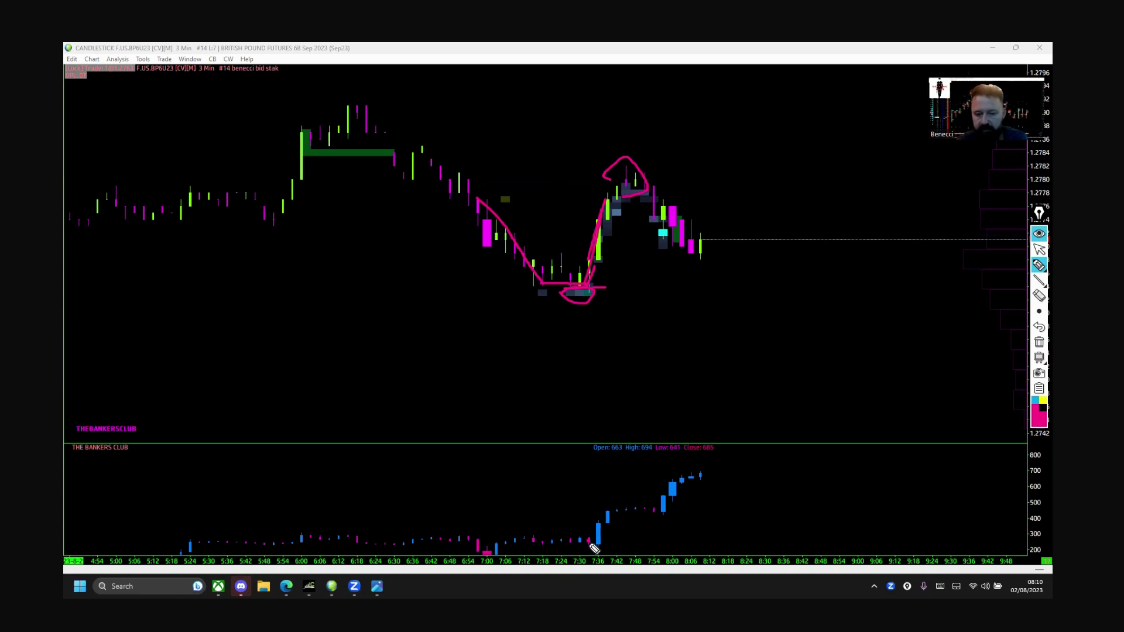
# Clear the drawings and leave a pink mark over the volume bars near 7:42
pyautogui.moveTo(592, 546)
pyautogui.mouseDown()
pyautogui.moveTo(629, 529)
pyautogui.moveTo(616, 501)
pyautogui.moveTo(588, 541)
pyautogui.mouseUp()
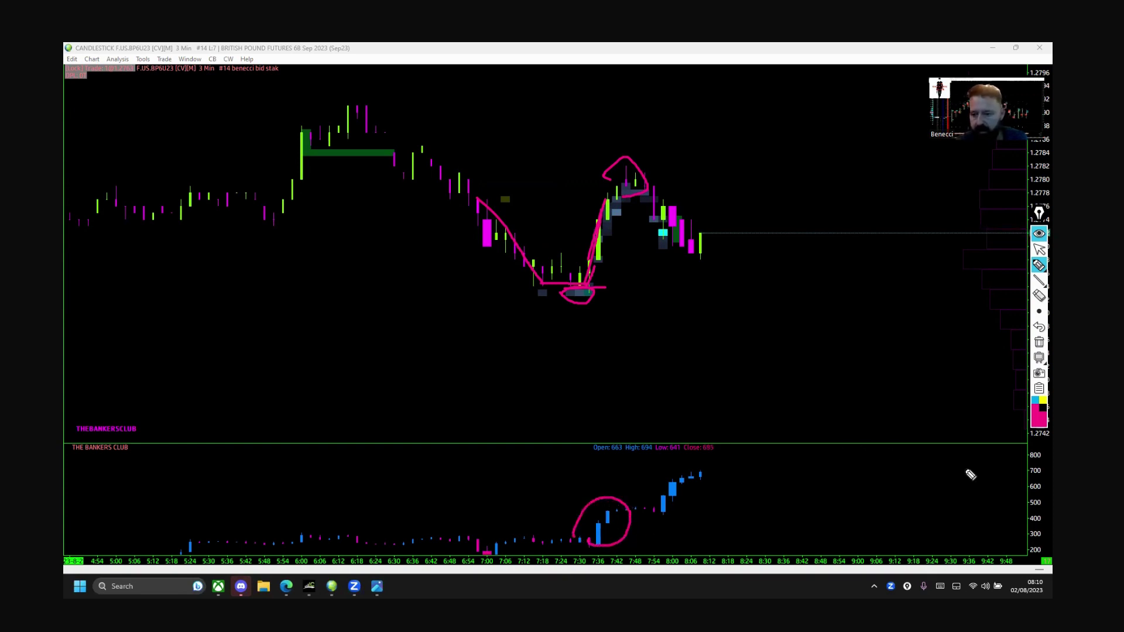
pyautogui.click(1039, 342)
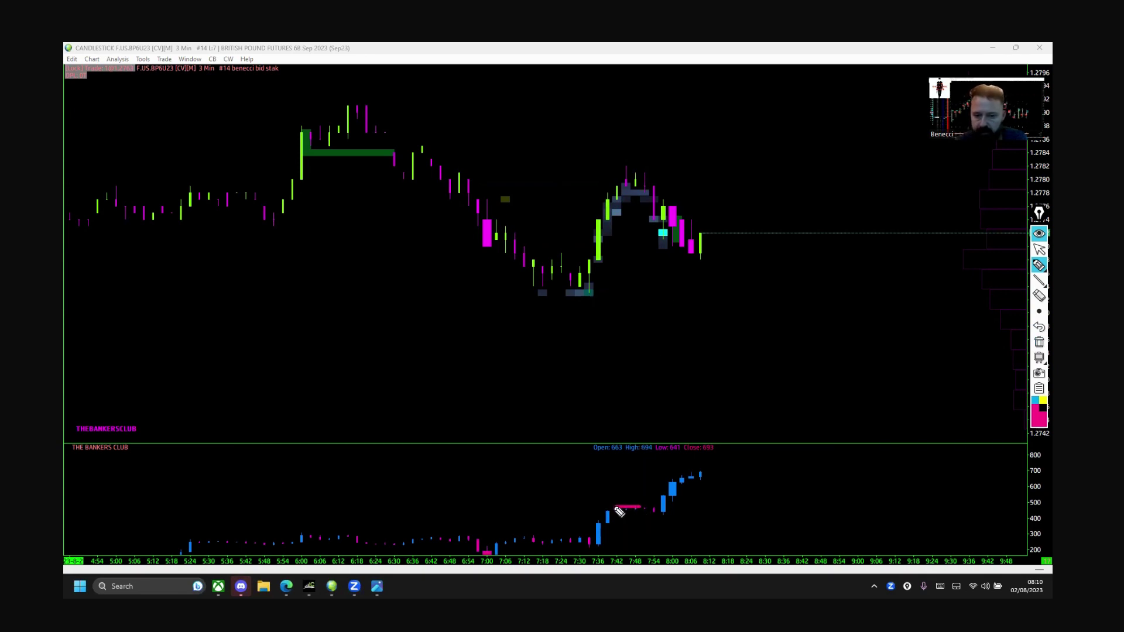
pyautogui.moveTo(638, 512)
pyautogui.mouseDown()
pyautogui.moveTo(609, 508)
pyautogui.moveTo(635, 508)
pyautogui.moveTo(604, 507)
pyautogui.moveTo(643, 505)
pyautogui.moveTo(609, 507)
pyautogui.moveTo(639, 509)
pyautogui.mouseUp()
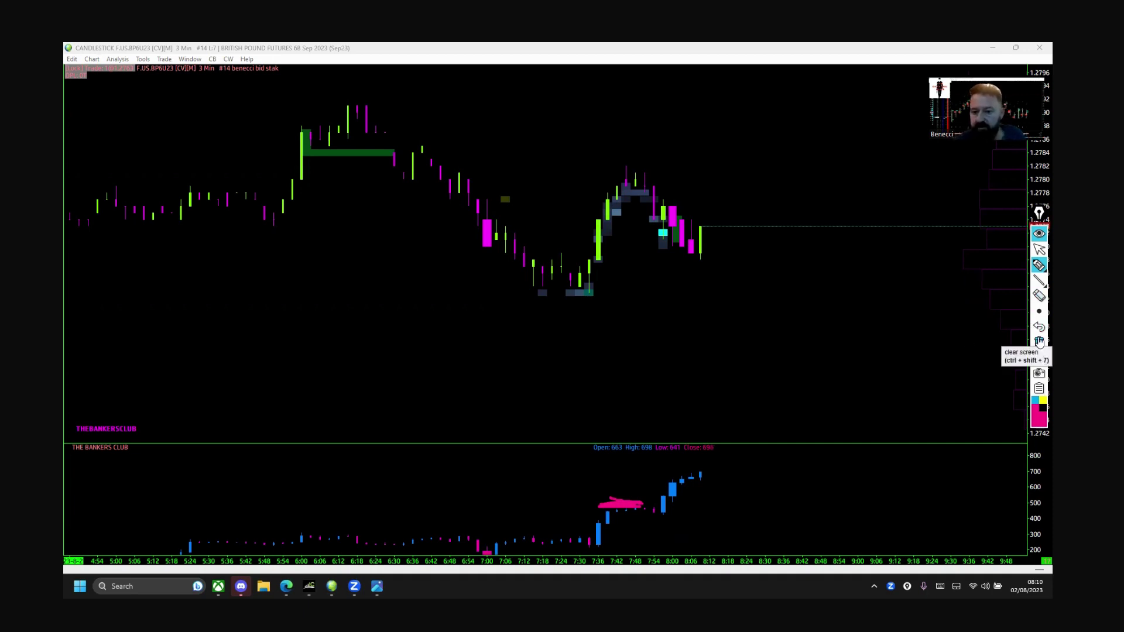
# Erase the pink volume mark and draw a green extending zone from the last candle
pyautogui.click(1038, 343)
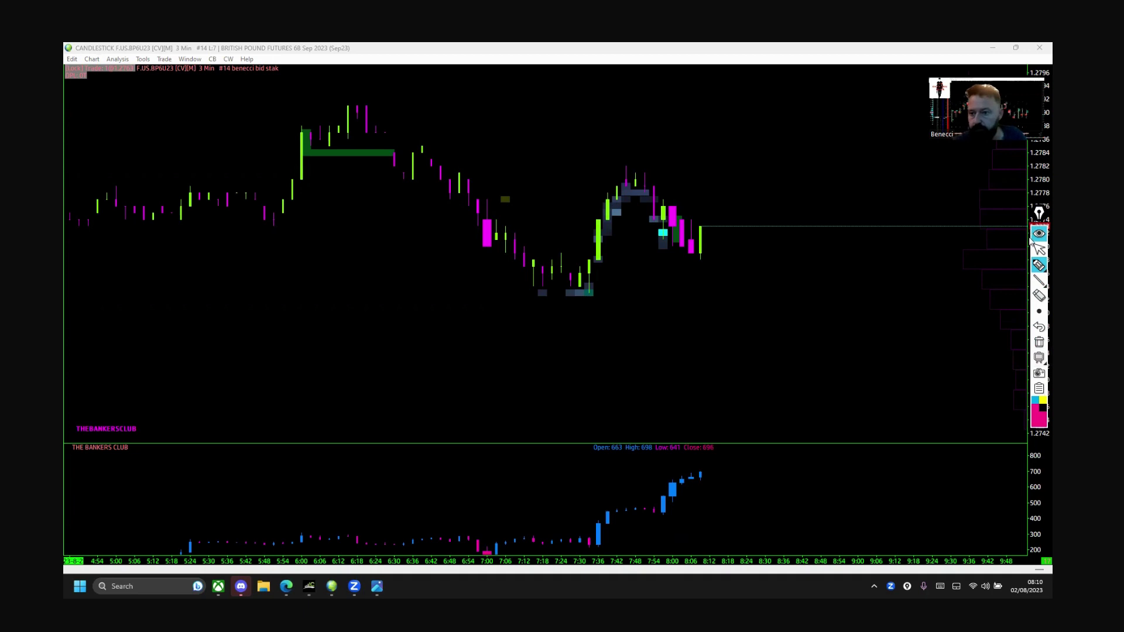
pyautogui.click(1038, 248)
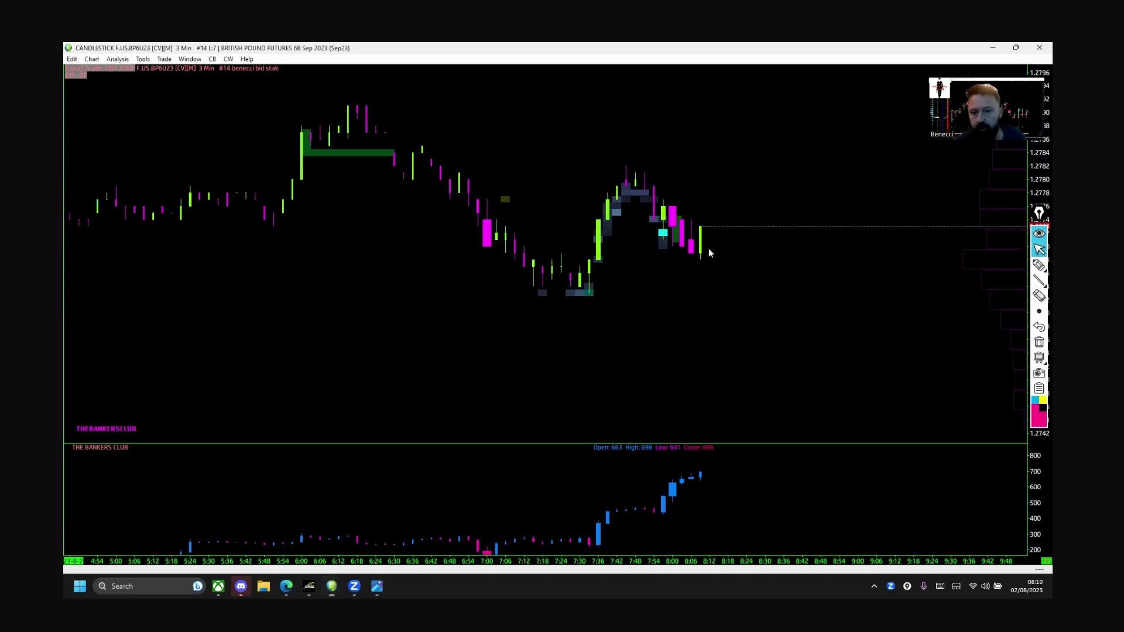
pyautogui.moveTo(709, 252); pyautogui.dragTo(726, 273)
pyautogui.moveTo(960, 311); pyautogui.dragTo(960, 312)
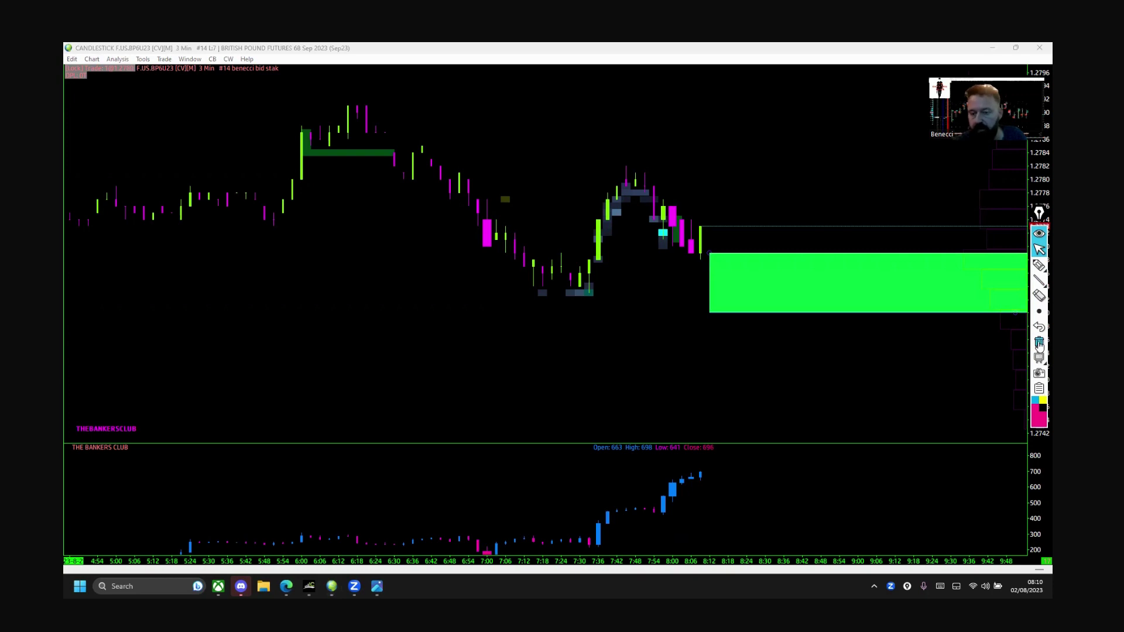
pyautogui.click(1039, 343)
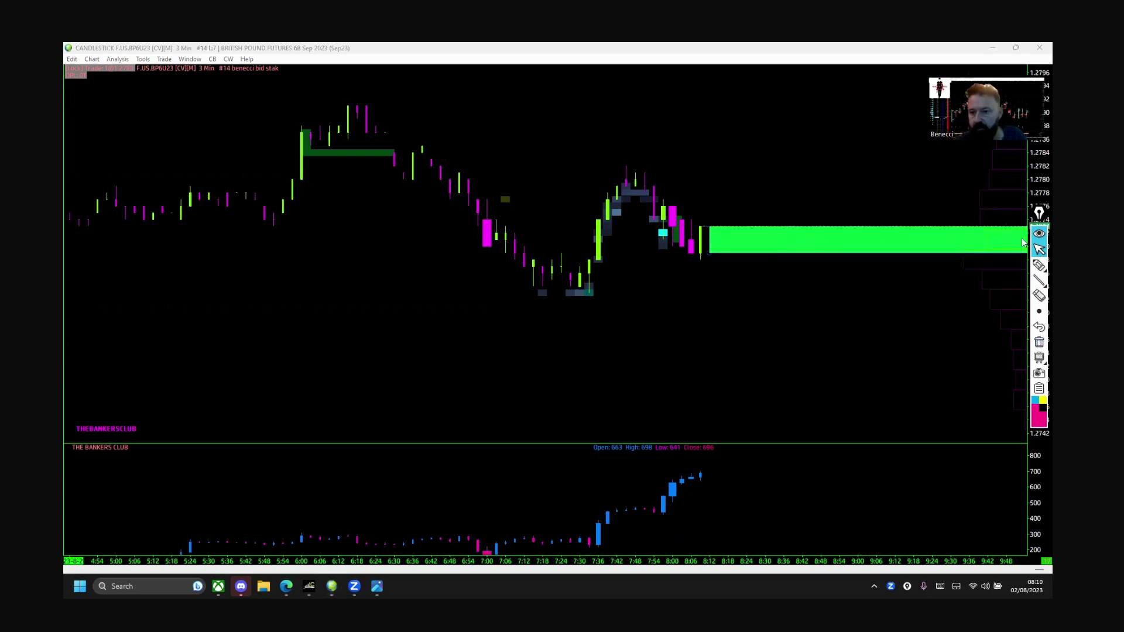
# Draw a green zone below the current price, then cancel it from the drawing tools list
pyautogui.click(1039, 250)
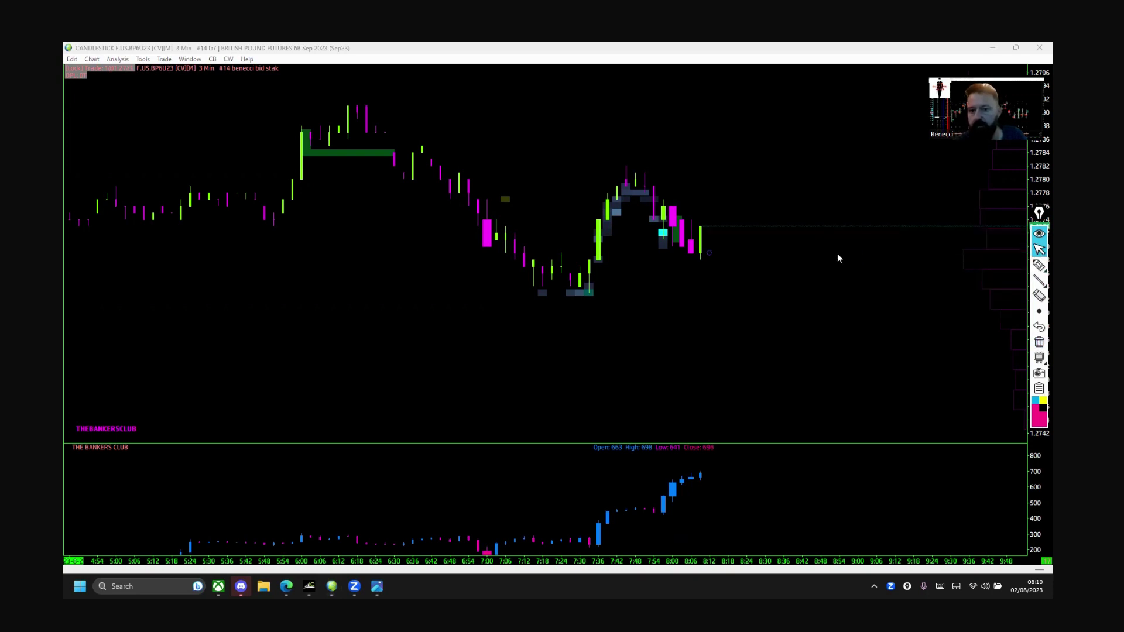
pyautogui.moveTo(837, 254); pyautogui.dragTo(227, 75)
pyautogui.click(143, 60)
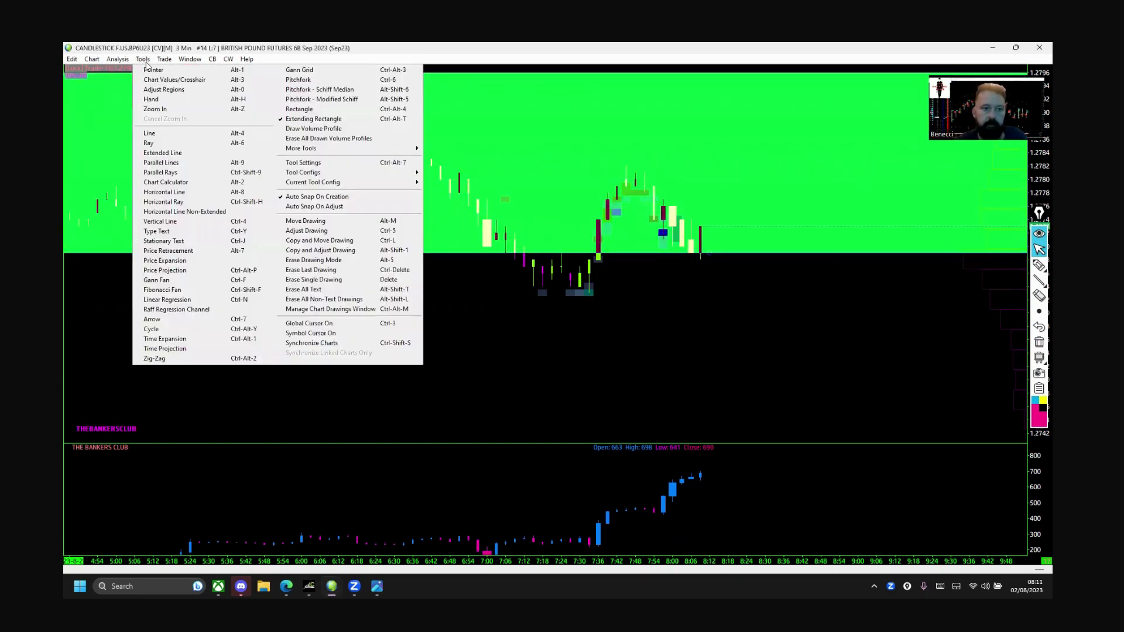
pyautogui.click(158, 81)
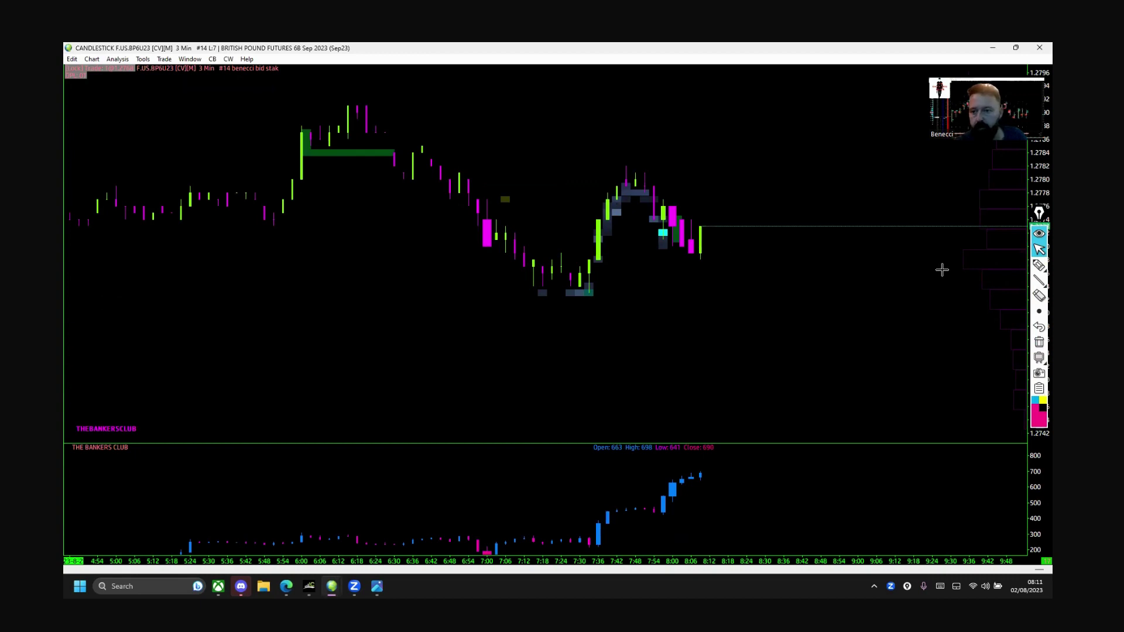
# Sketch a rising-price arrow and a hook with the pen, then clear all pen drawings
pyautogui.click(1039, 265)
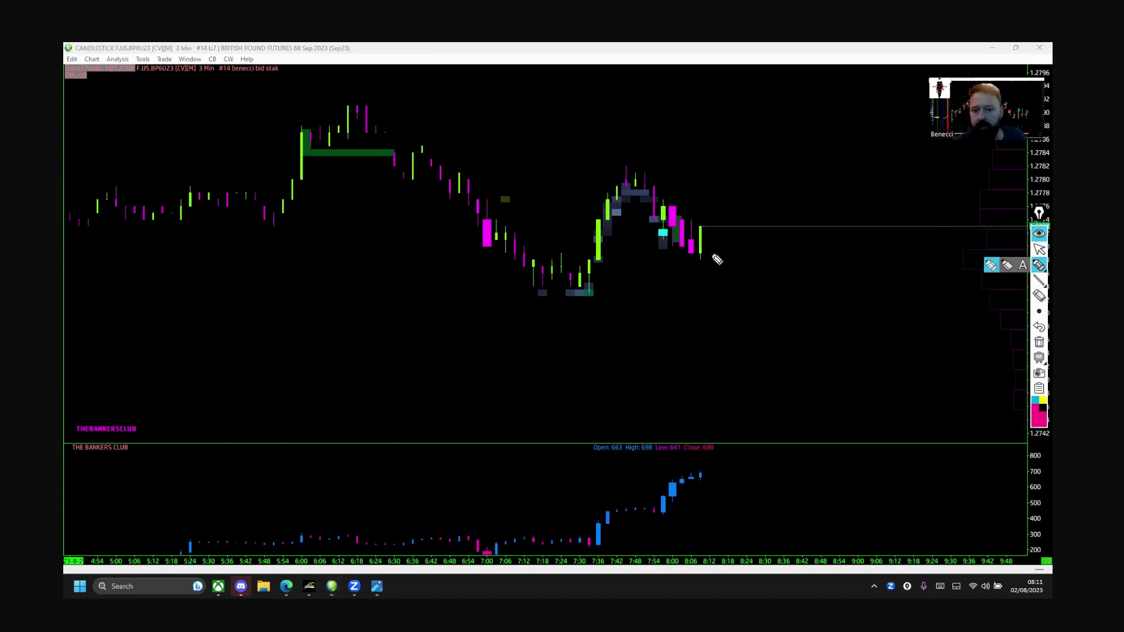
pyautogui.moveTo(713, 256)
pyautogui.mouseDown()
pyautogui.moveTo(741, 132)
pyautogui.moveTo(733, 126)
pyautogui.moveTo(747, 132)
pyautogui.moveTo(751, 95)
pyautogui.moveTo(737, 106)
pyautogui.moveTo(742, 131)
pyautogui.mouseUp()
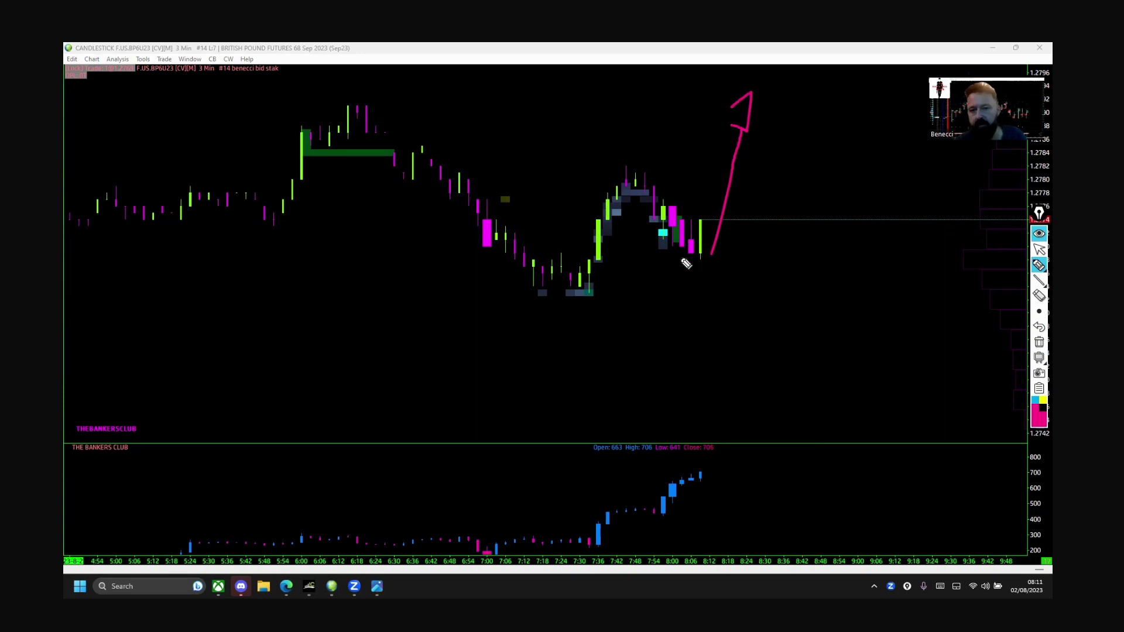
pyautogui.moveTo(682, 258)
pyautogui.mouseDown()
pyautogui.moveTo(704, 253)
pyautogui.moveTo(689, 252)
pyautogui.moveTo(708, 256)
pyautogui.moveTo(714, 139)
pyautogui.mouseUp()
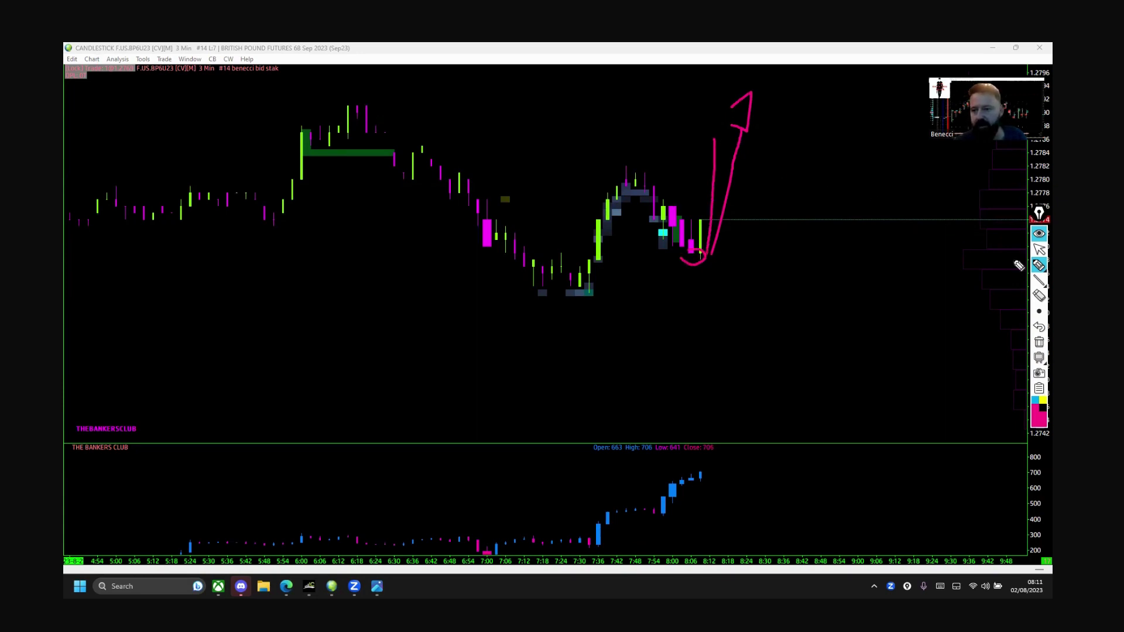
pyautogui.click(1038, 250)
pyautogui.click(1039, 312)
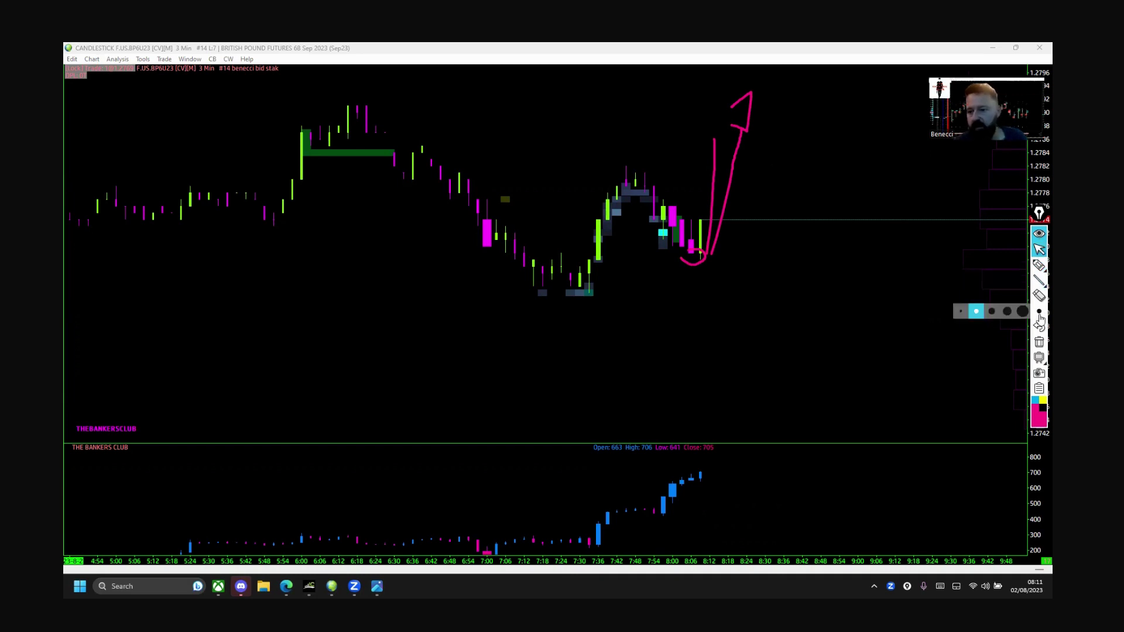
pyautogui.click(1039, 342)
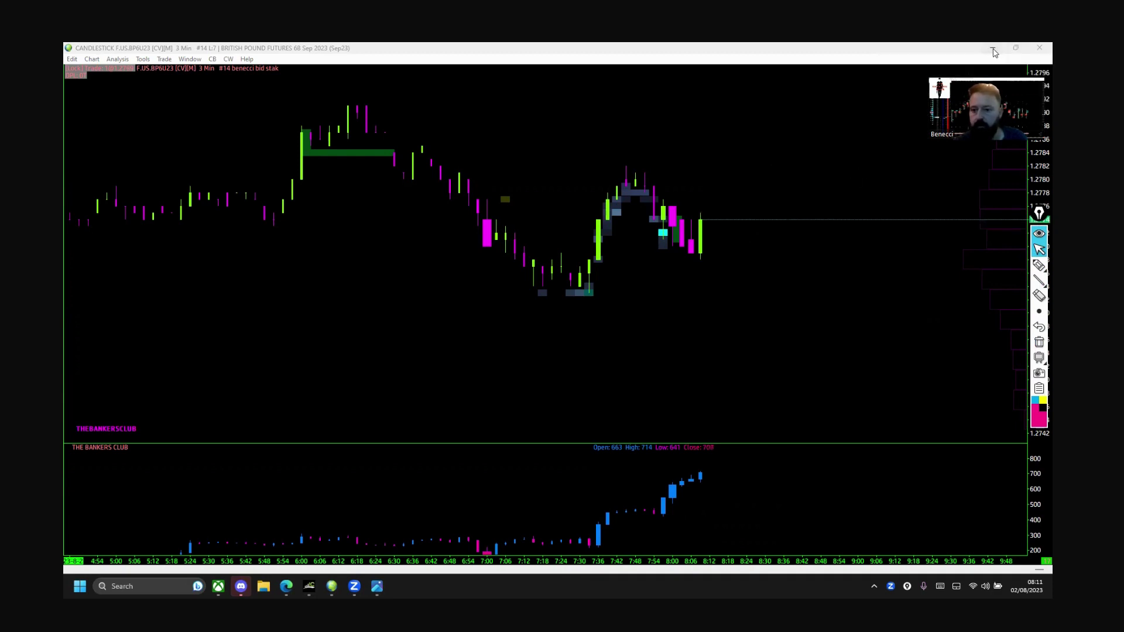
pyautogui.click(1037, 265)
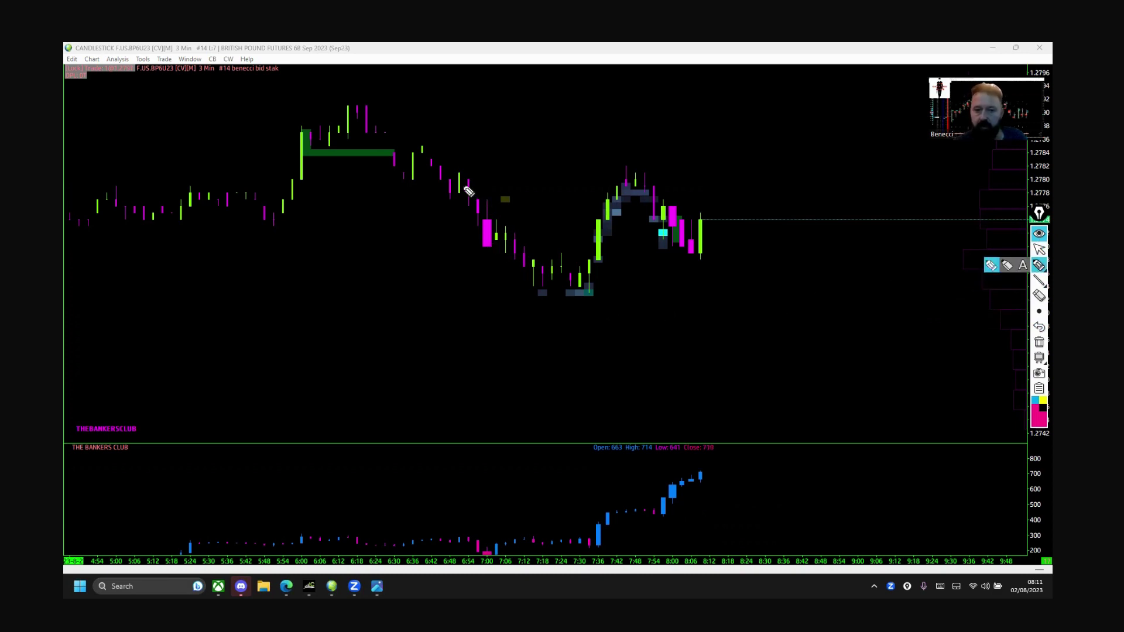
pyautogui.moveTo(463, 186)
pyautogui.mouseDown()
pyautogui.moveTo(573, 294)
pyautogui.moveTo(554, 295)
pyautogui.moveTo(588, 297)
pyautogui.moveTo(571, 292)
pyautogui.moveTo(586, 291)
pyautogui.moveTo(598, 251)
pyautogui.mouseUp()
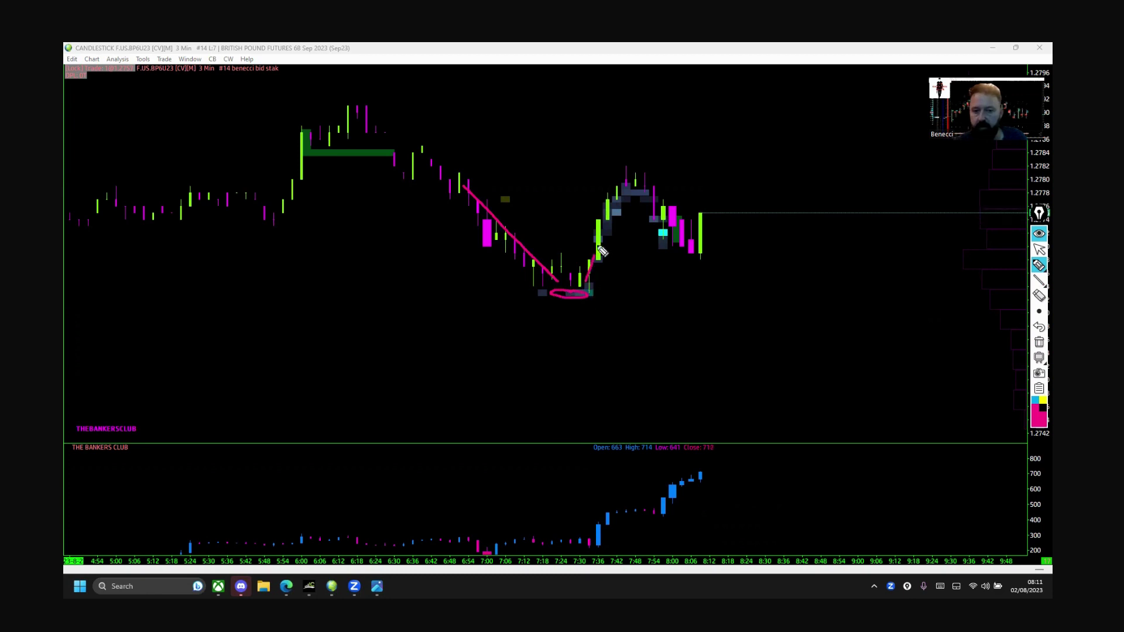
pyautogui.moveTo(641, 190)
pyautogui.mouseDown()
pyautogui.moveTo(618, 181)
pyautogui.moveTo(624, 190)
pyautogui.mouseUp()
pyautogui.moveTo(647, 504)
pyautogui.mouseDown()
pyautogui.moveTo(623, 507)
pyautogui.moveTo(643, 520)
pyautogui.moveTo(642, 501)
pyautogui.mouseUp()
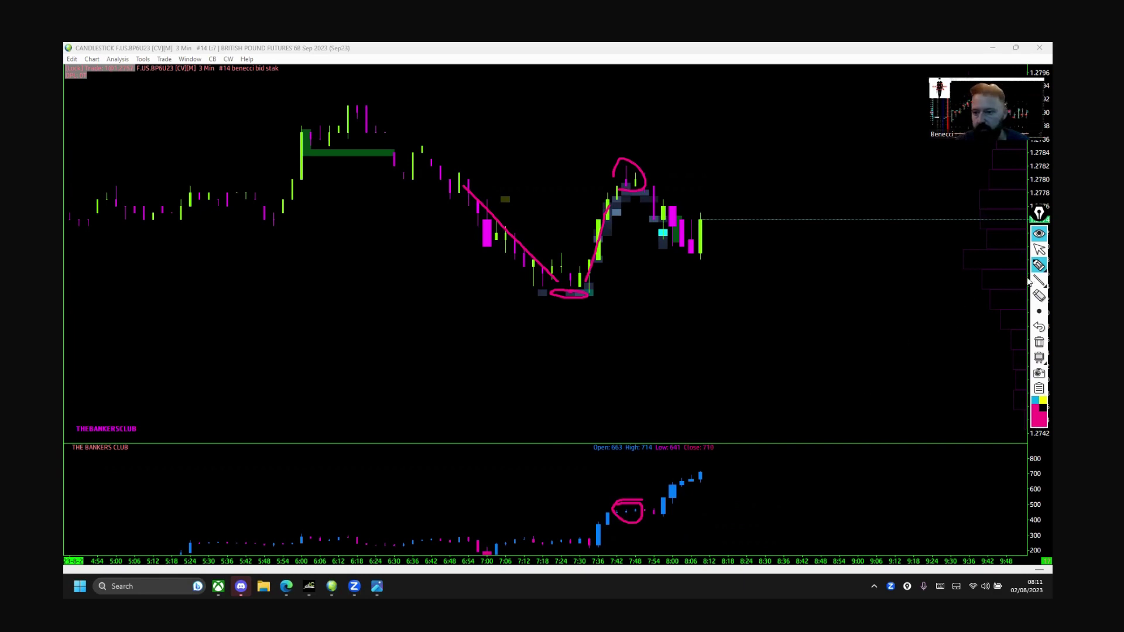
pyautogui.click(1039, 250)
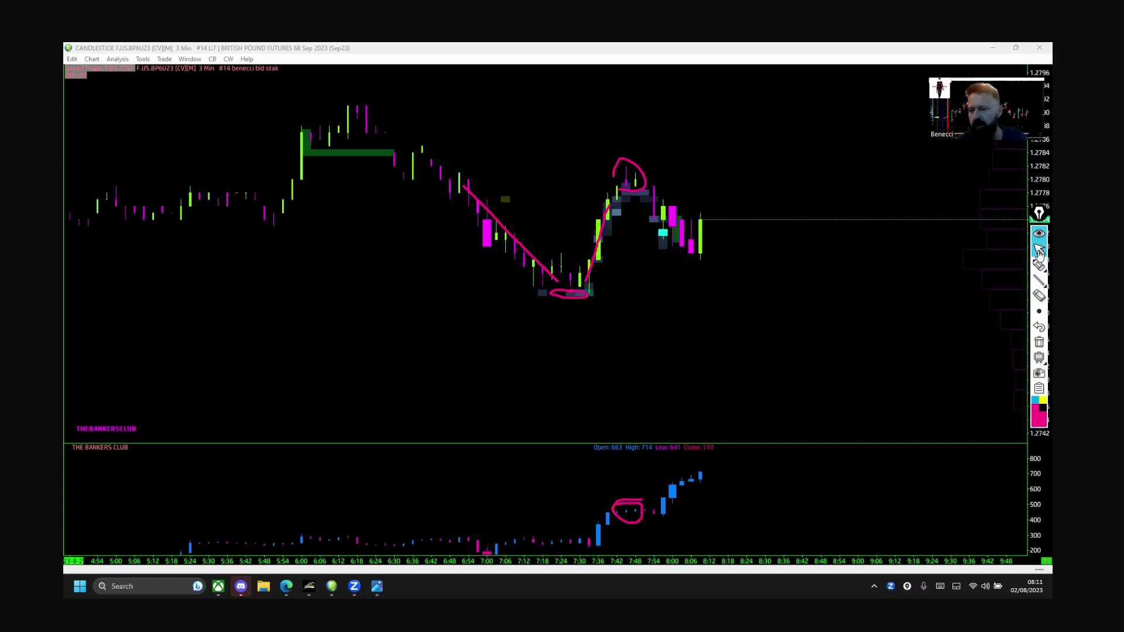
pyautogui.click(1037, 341)
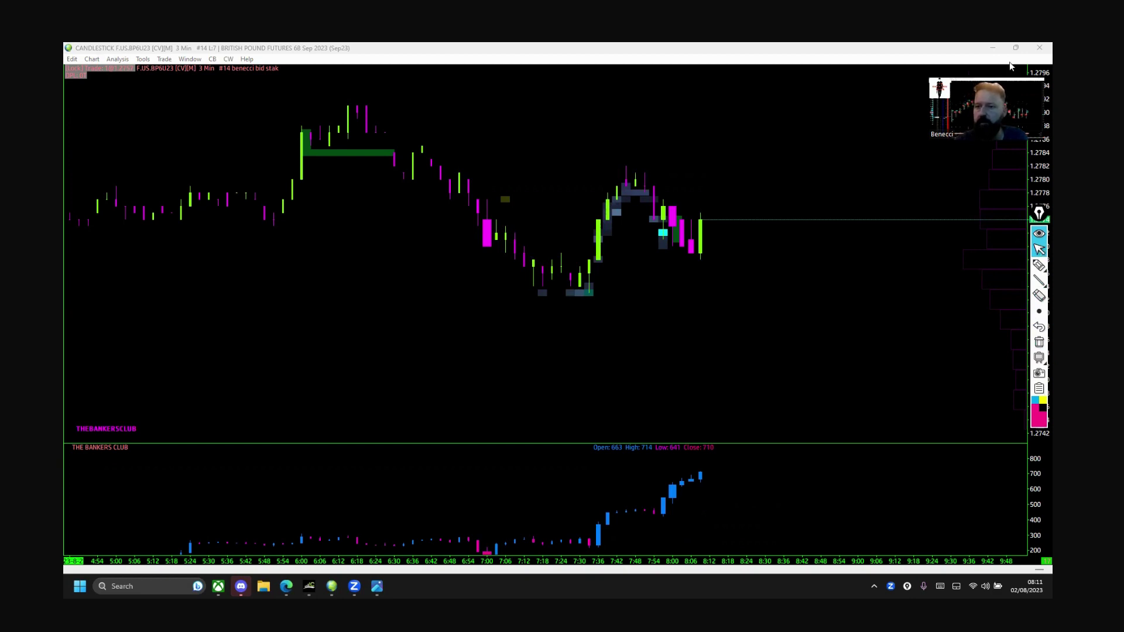
# Minimize the candlestick chart and pen-mark the low and yellow level on the TPO charts
pyautogui.click(994, 51)
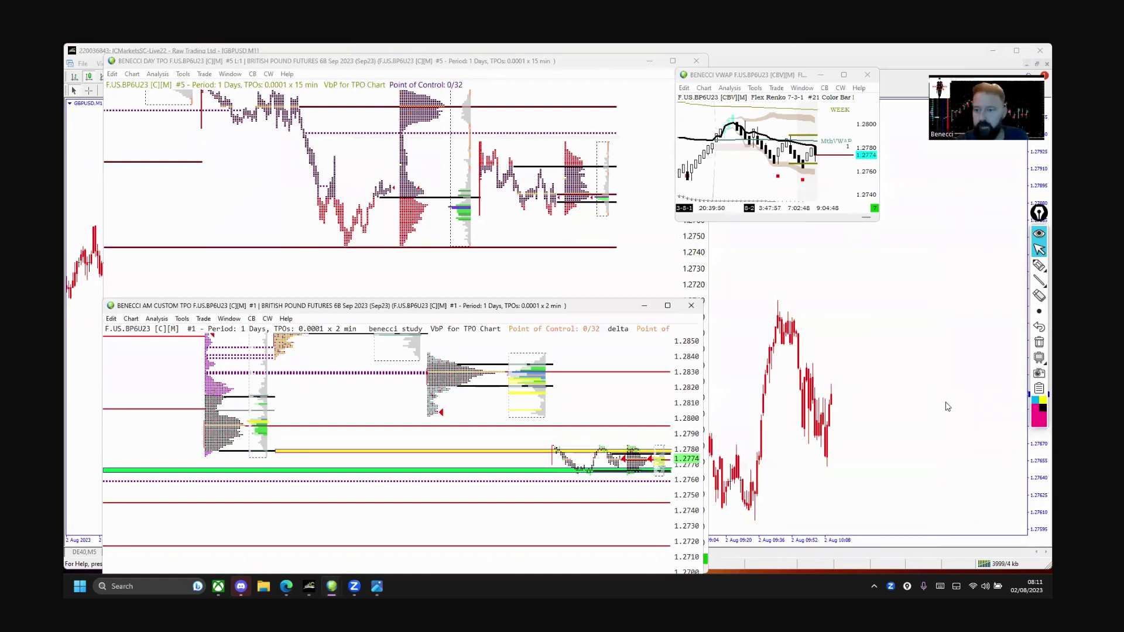
pyautogui.click(1039, 265)
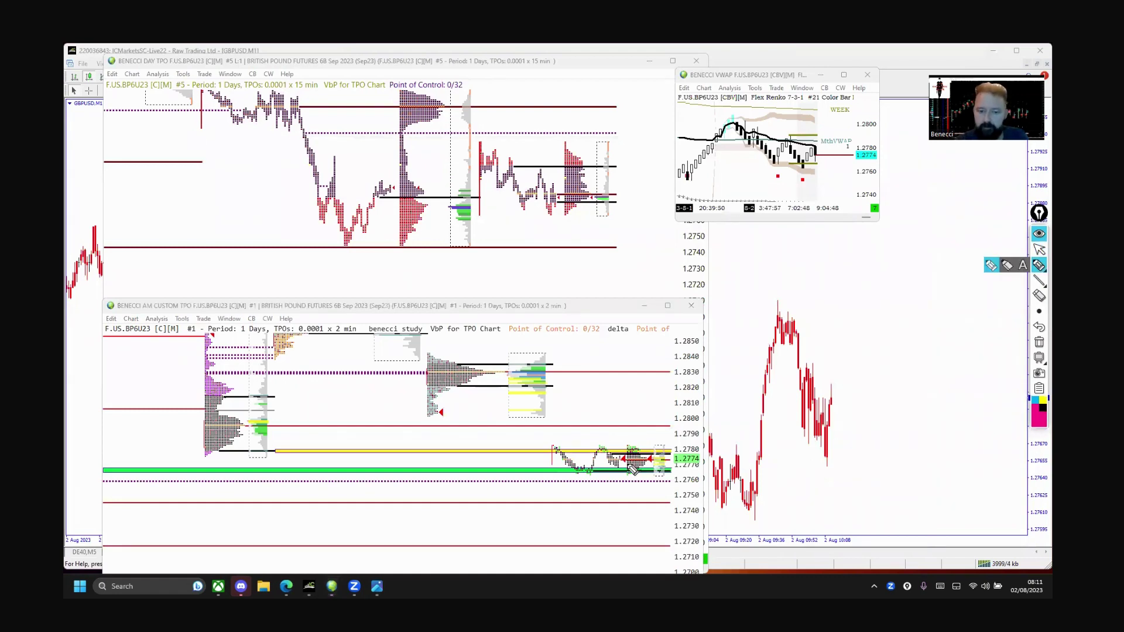
pyautogui.moveTo(596, 472); pyautogui.dragTo(585, 468)
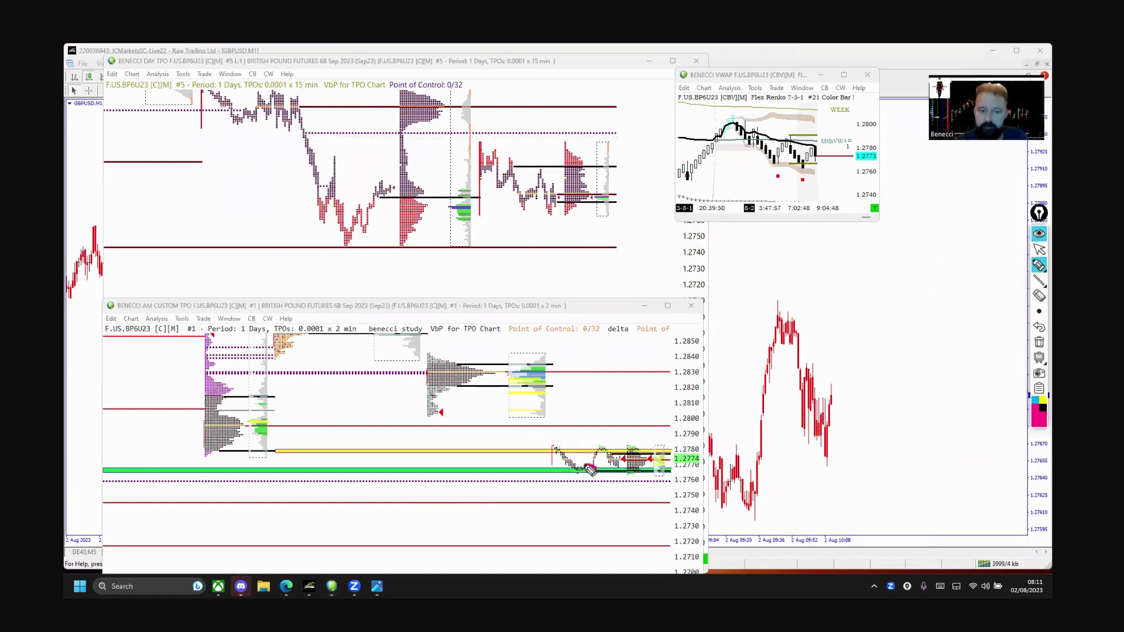
pyautogui.moveTo(273, 451); pyautogui.dragTo(319, 451)
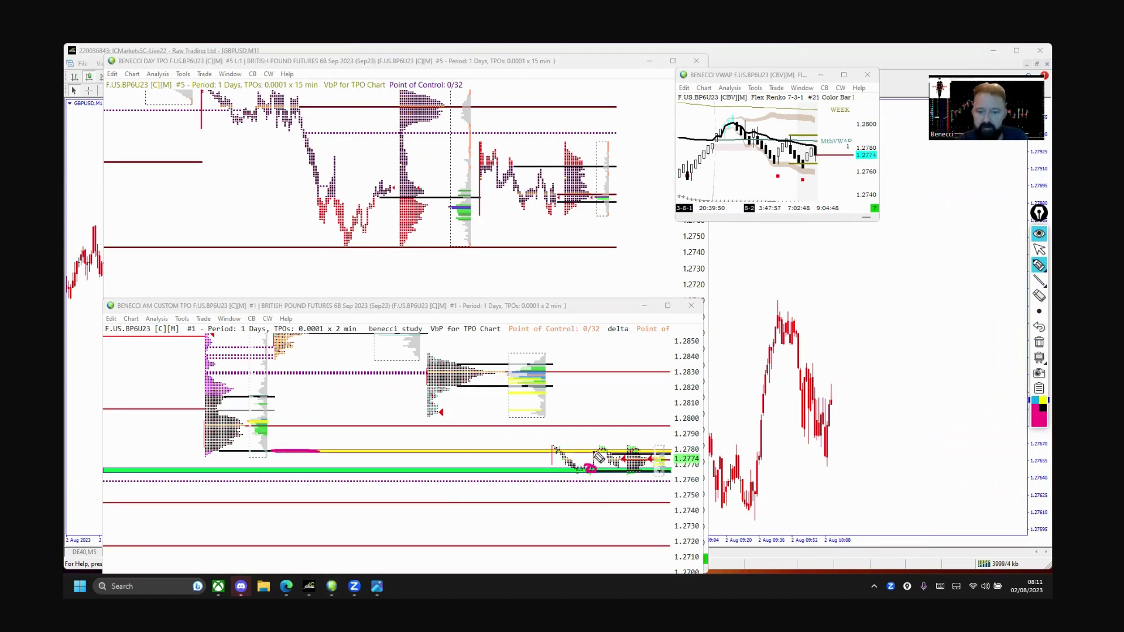
pyautogui.moveTo(597, 453)
pyautogui.mouseDown()
pyautogui.moveTo(613, 449)
pyautogui.moveTo(583, 448)
pyautogui.moveTo(612, 450)
pyautogui.mouseUp()
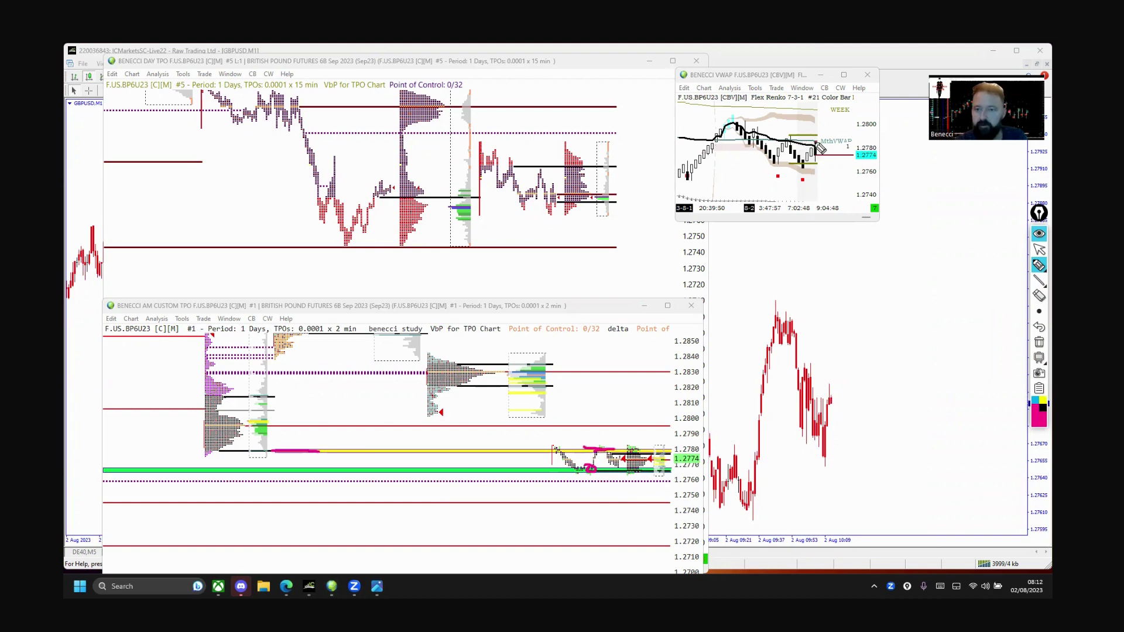
# Circle price at the VWAP line, then clear all pen annotations from the charts
pyautogui.moveTo(819, 149); pyautogui.dragTo(815, 145)
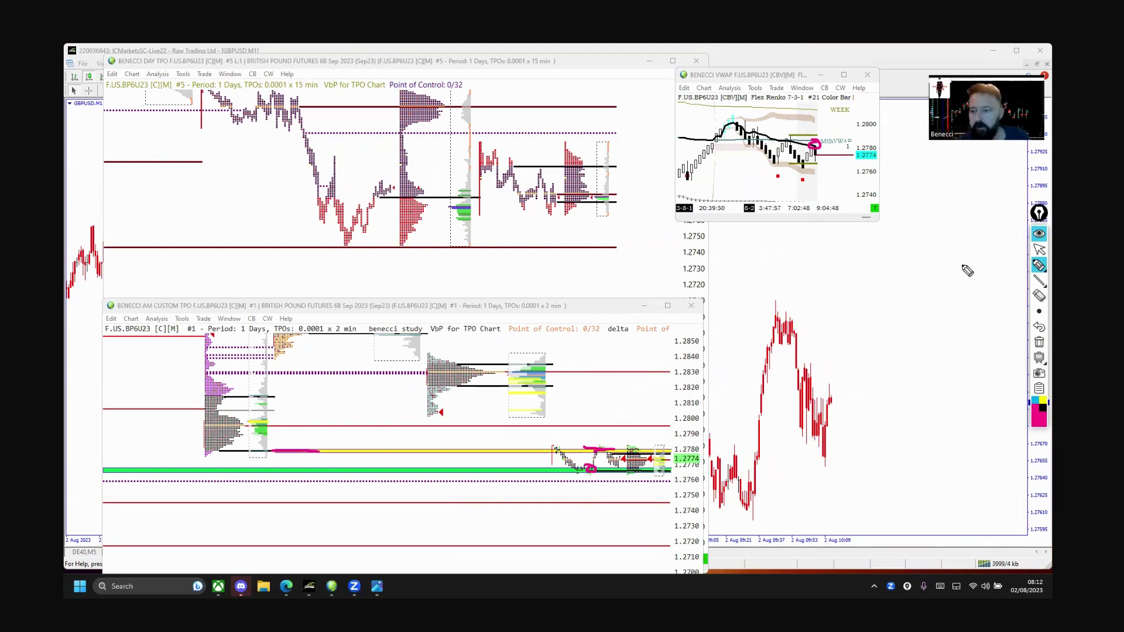
pyautogui.click(1038, 250)
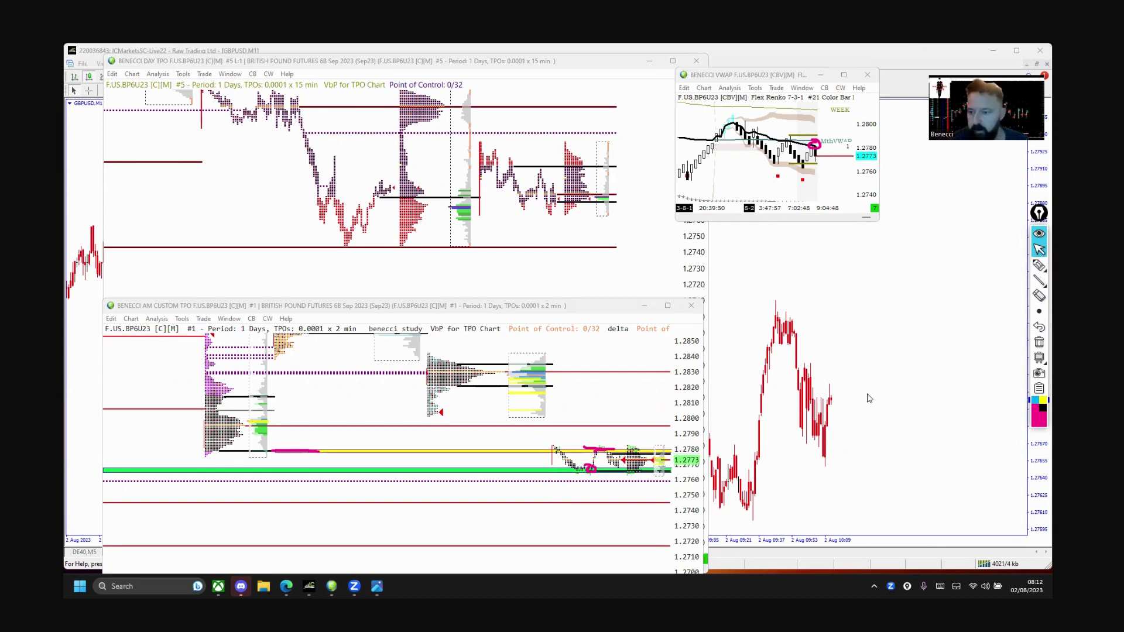
pyautogui.click(1038, 344)
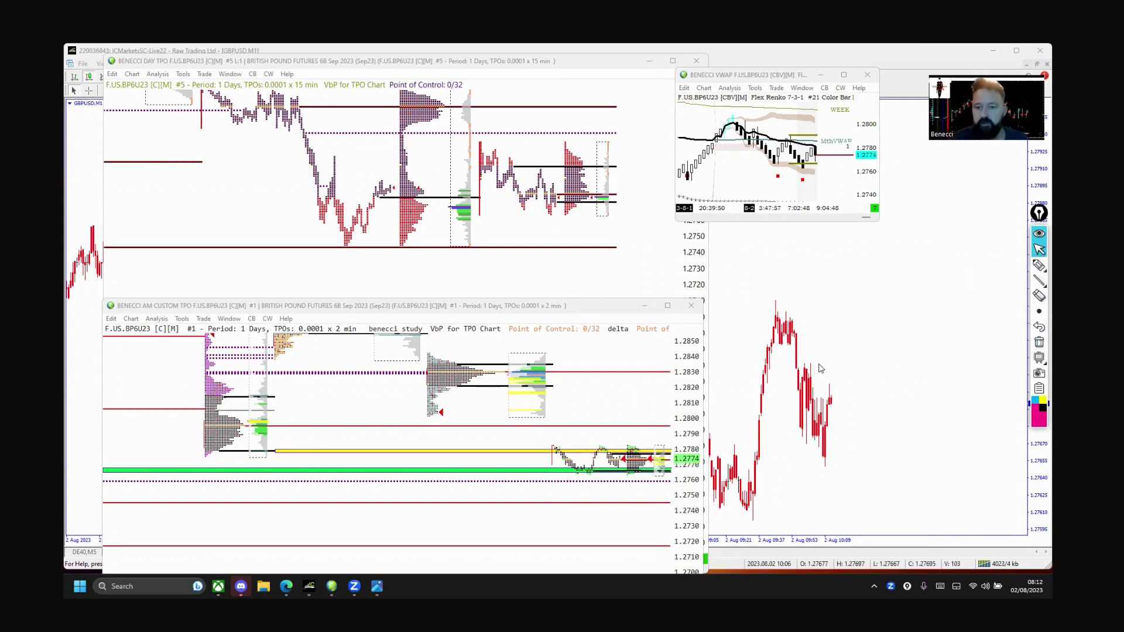